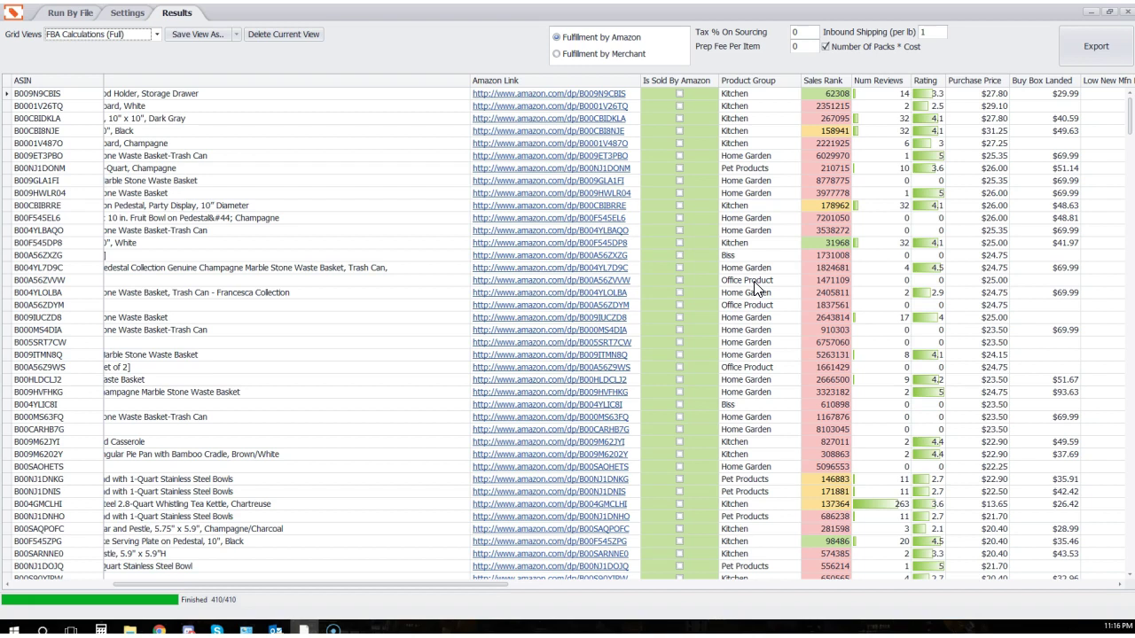
- Open the Filter Editor from the Product Group column menu and delete its default Product Group condition
{"action": "right_click", "coordinate": [751, 80]}
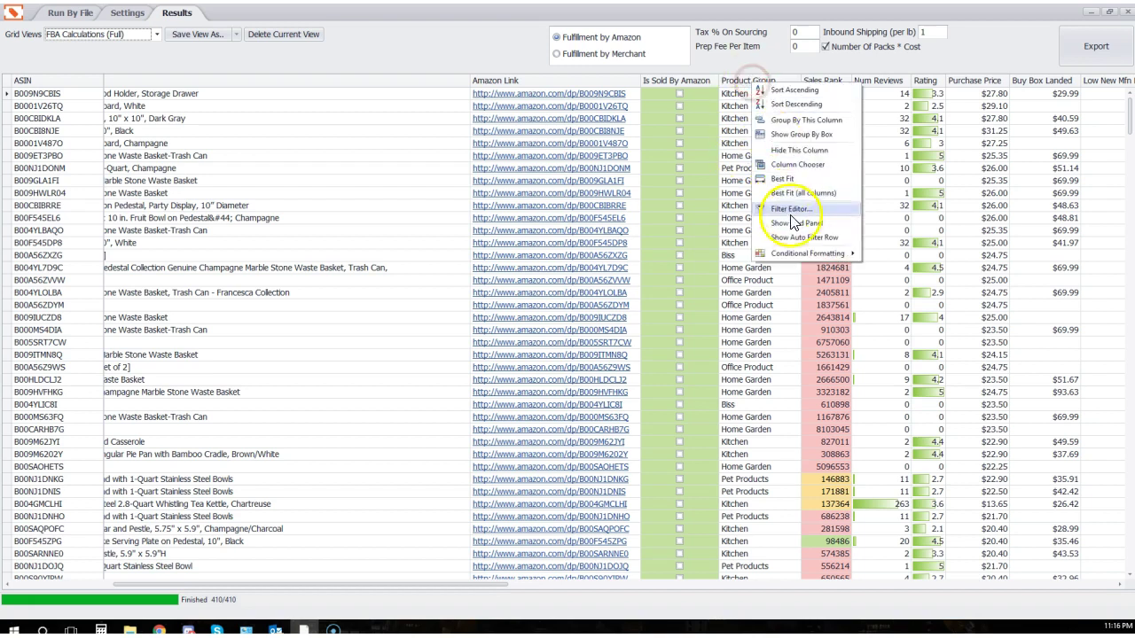
{"action": "left_click", "coordinate": [791, 211]}
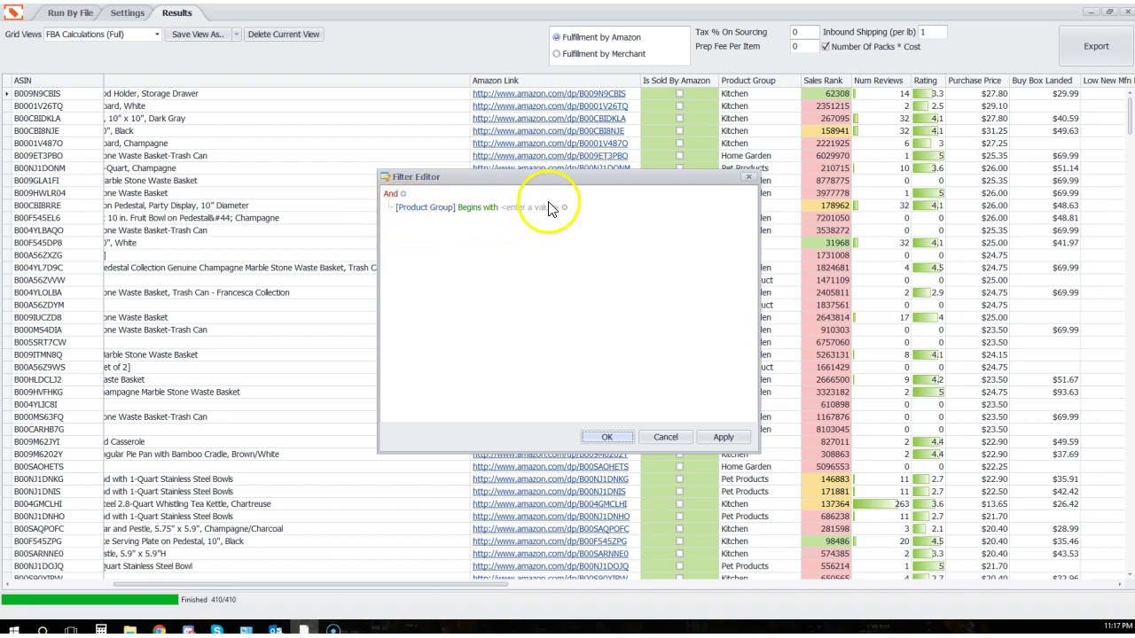
{"action": "left_click", "coordinate": [423, 209]}
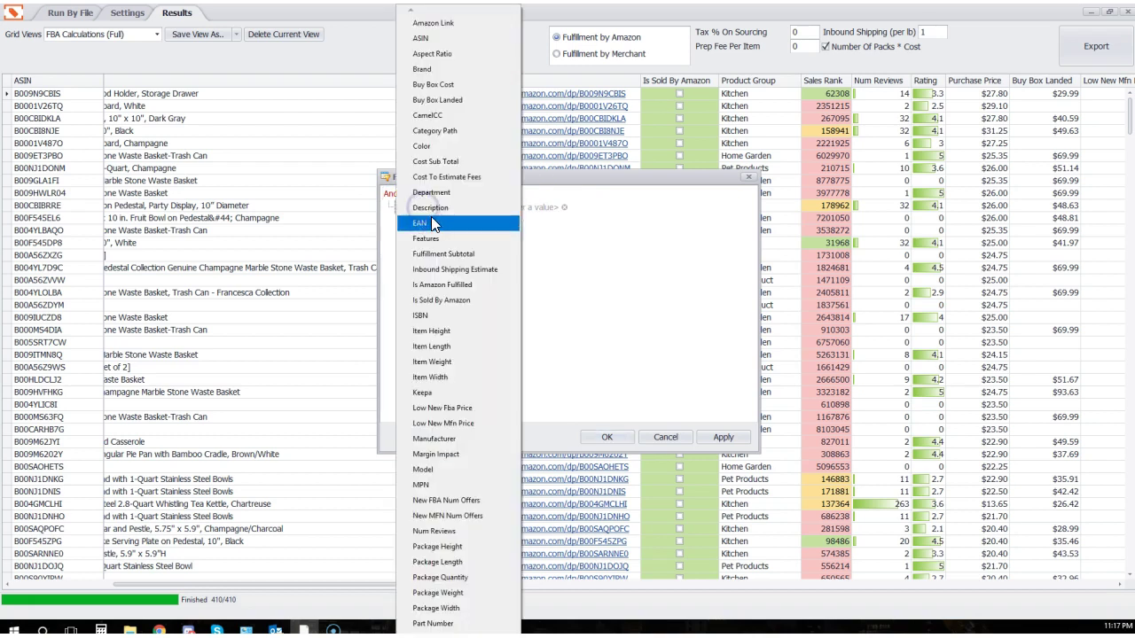
{"action": "left_click", "coordinate": [525, 231]}
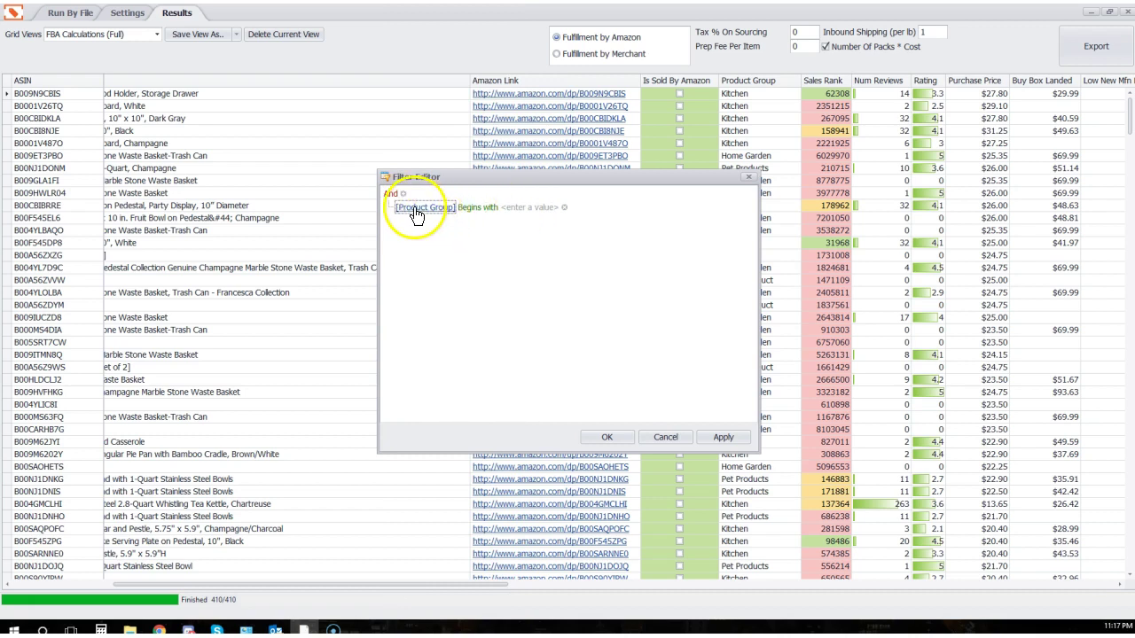
{"action": "left_click", "coordinate": [528, 209]}
{"action": "left_click", "coordinate": [563, 207]}
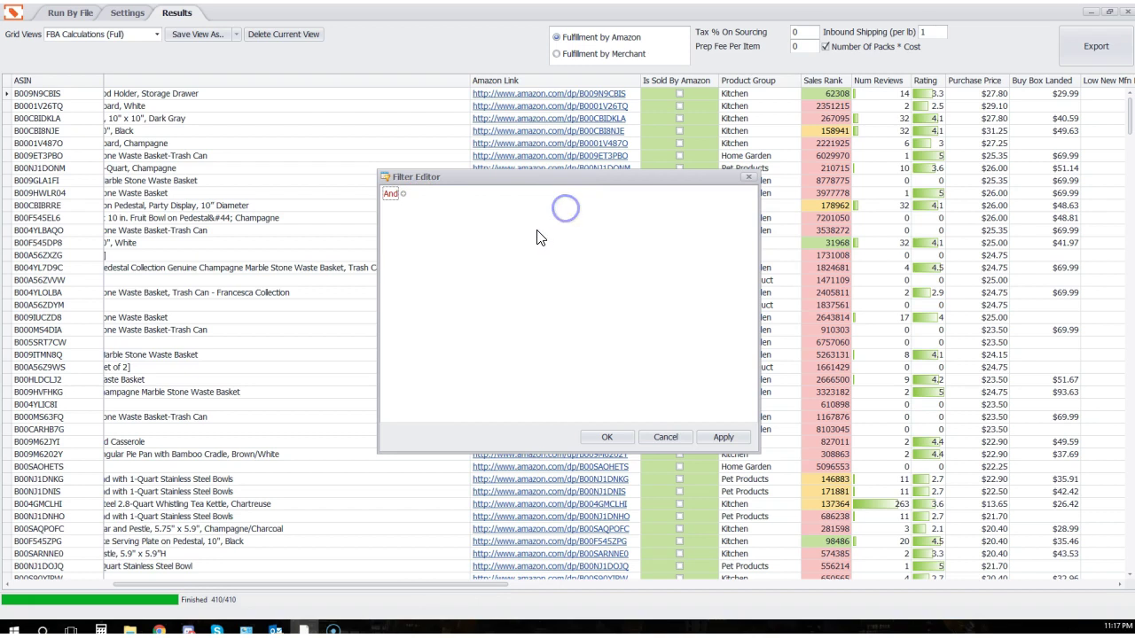
- Add an Or group under the root And, empty it, and nest an And group inside it
{"action": "left_click", "coordinate": [388, 194]}
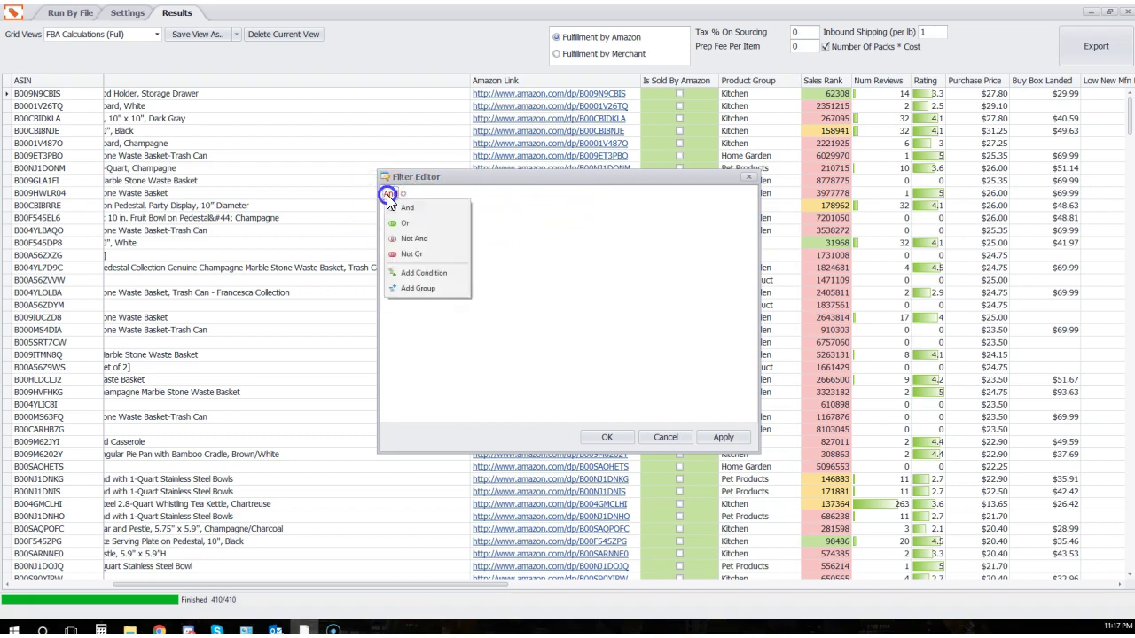
{"action": "left_click", "coordinate": [427, 290]}
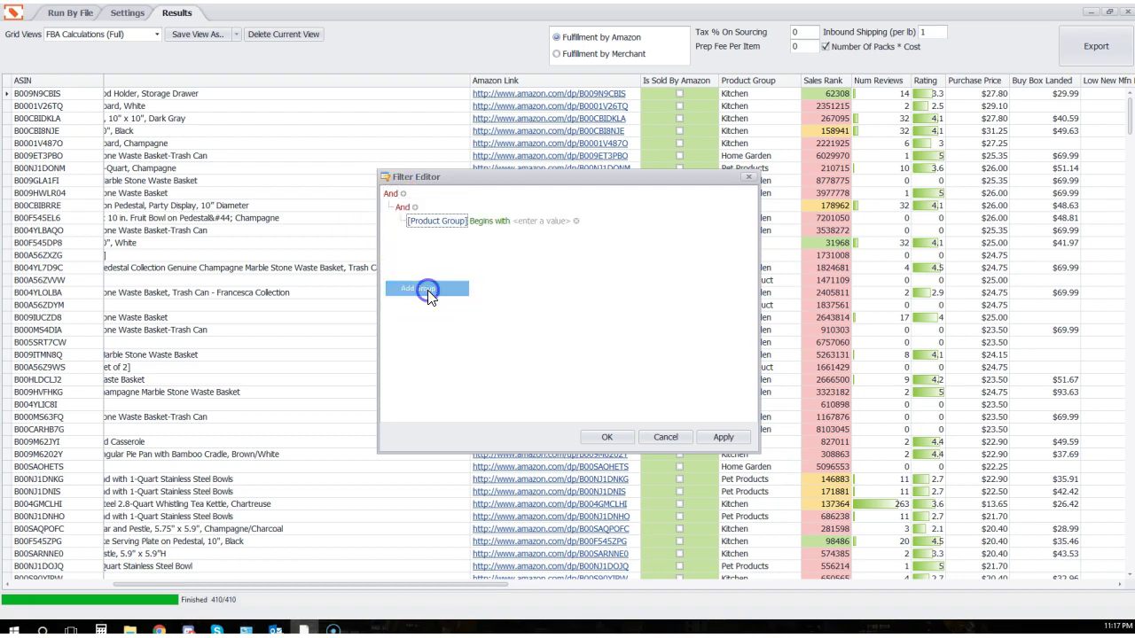
{"action": "left_click", "coordinate": [402, 206]}
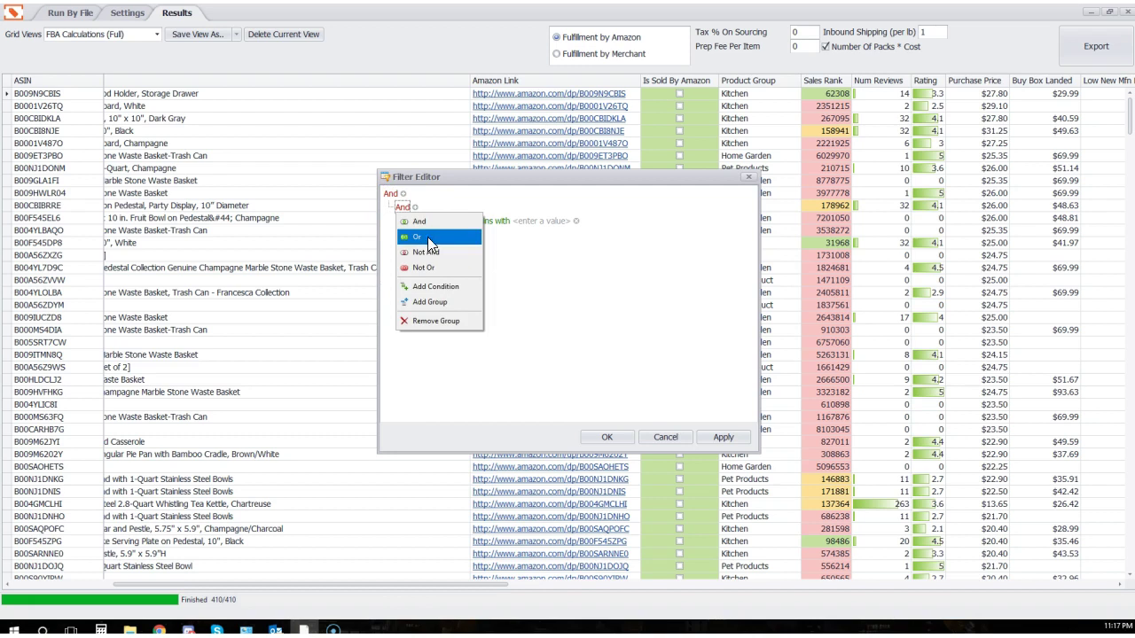
{"action": "left_click", "coordinate": [427, 237]}
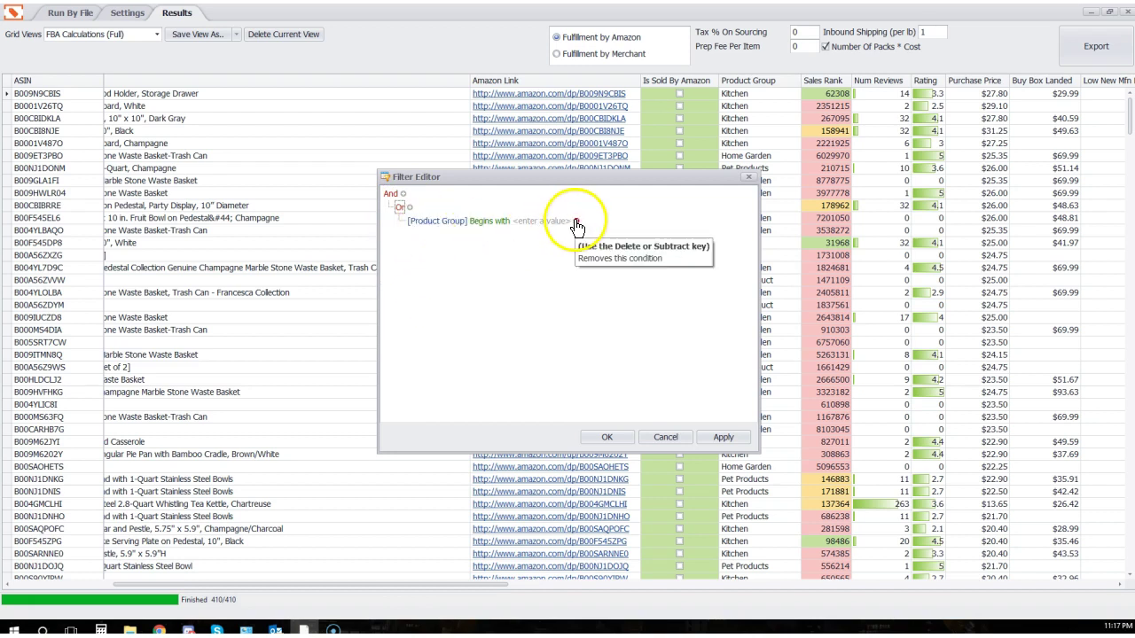
{"action": "left_click", "coordinate": [576, 224]}
{"action": "left_click", "coordinate": [401, 209]}
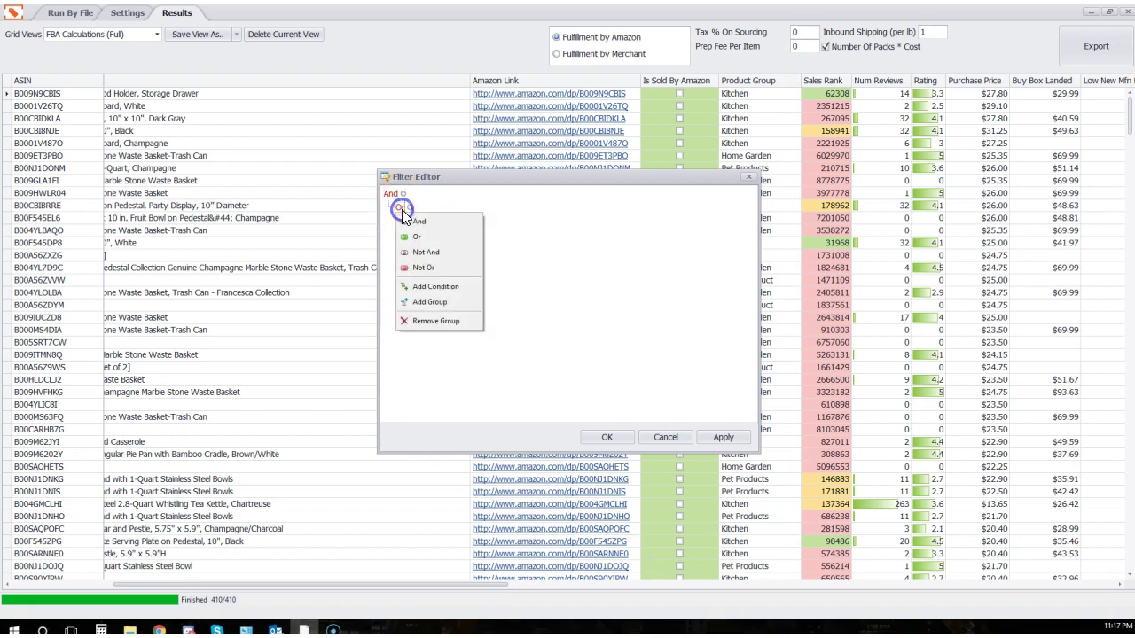
{"action": "left_click", "coordinate": [447, 302]}
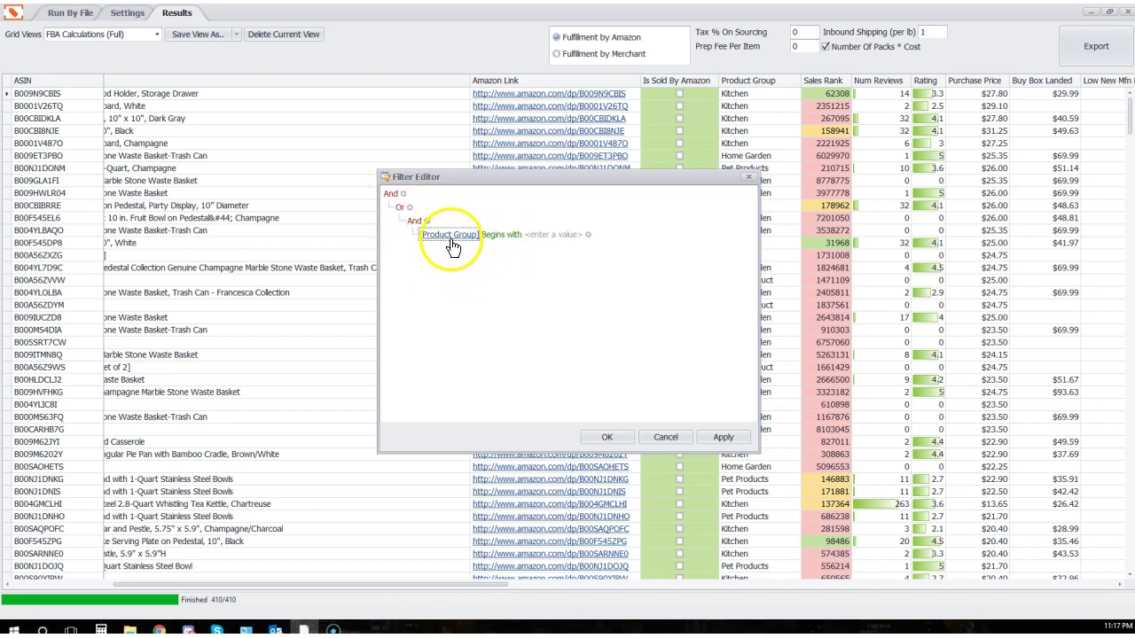
{"action": "left_click_drag", "start_coordinate": [560, 178], "coordinate": [706, 241]}
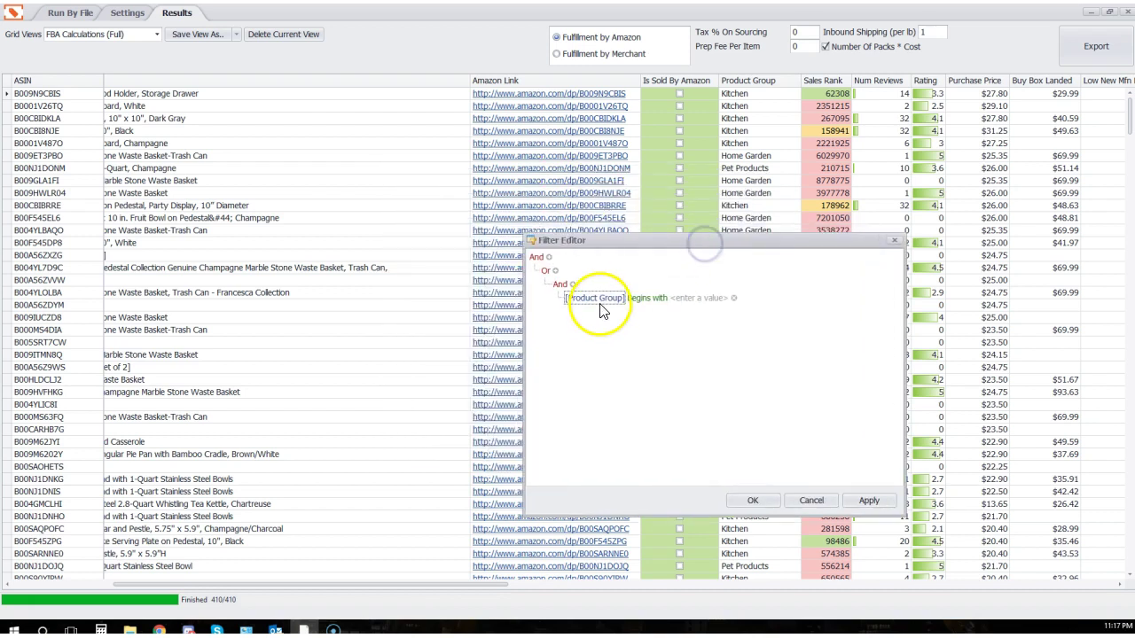
- Give the inner And group a Product Group Equals Kitchen condition, discarding a trial Is Sold By Amazon condition
{"action": "left_click", "coordinate": [588, 304]}
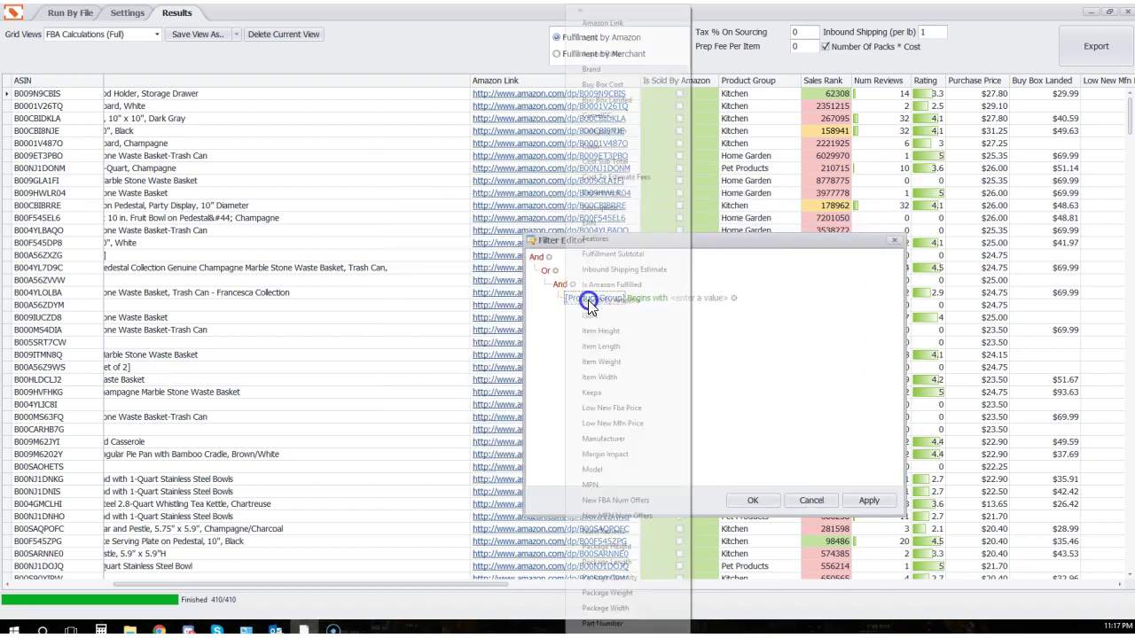
{"action": "left_click", "coordinate": [593, 300]}
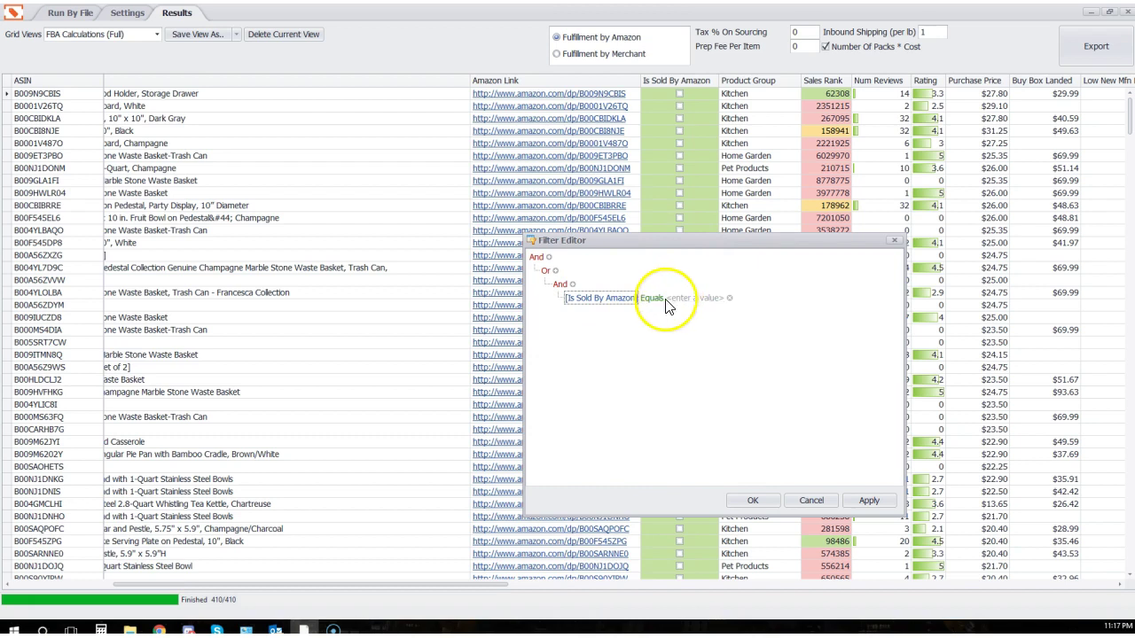
{"action": "left_click", "coordinate": [673, 298]}
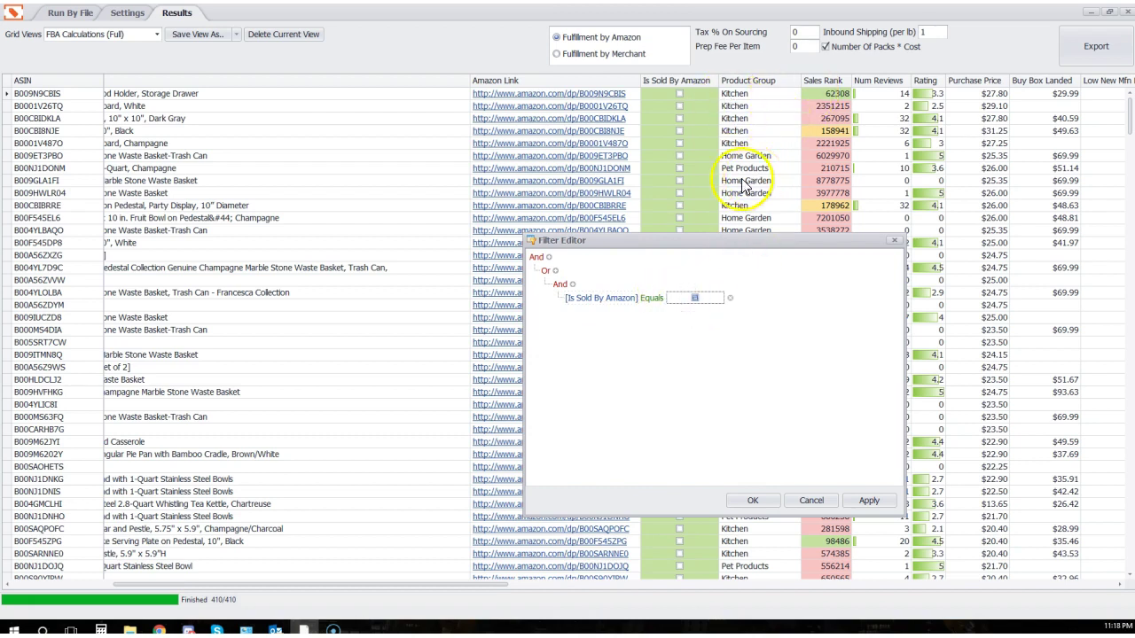
{"action": "left_click", "coordinate": [694, 298]}
{"action": "left_click", "coordinate": [729, 298]}
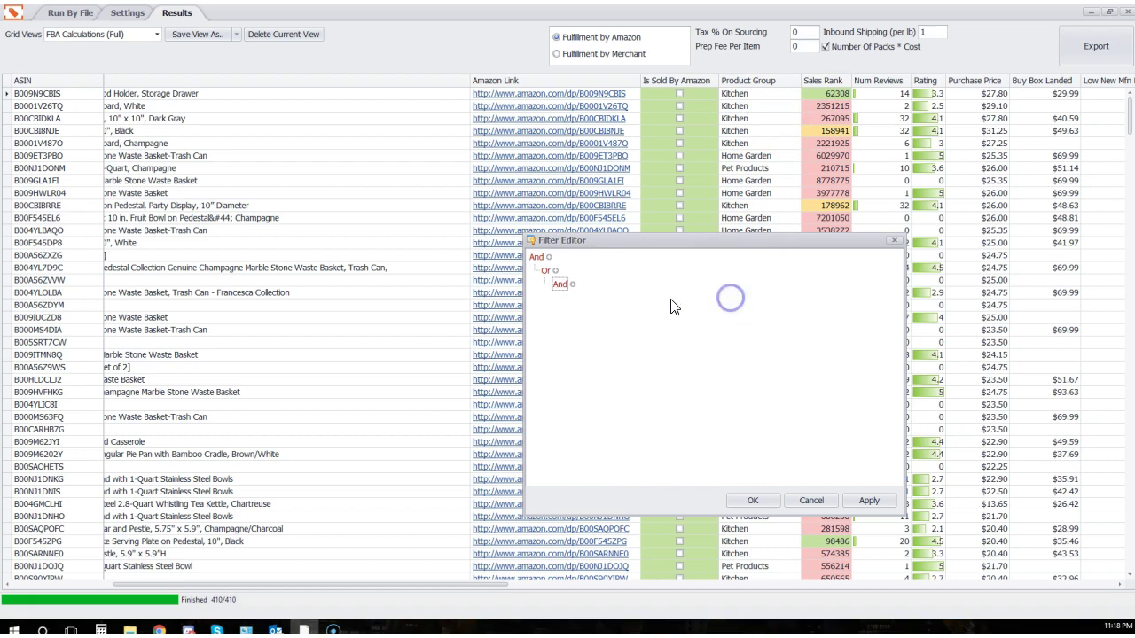
{"action": "left_click", "coordinate": [564, 286]}
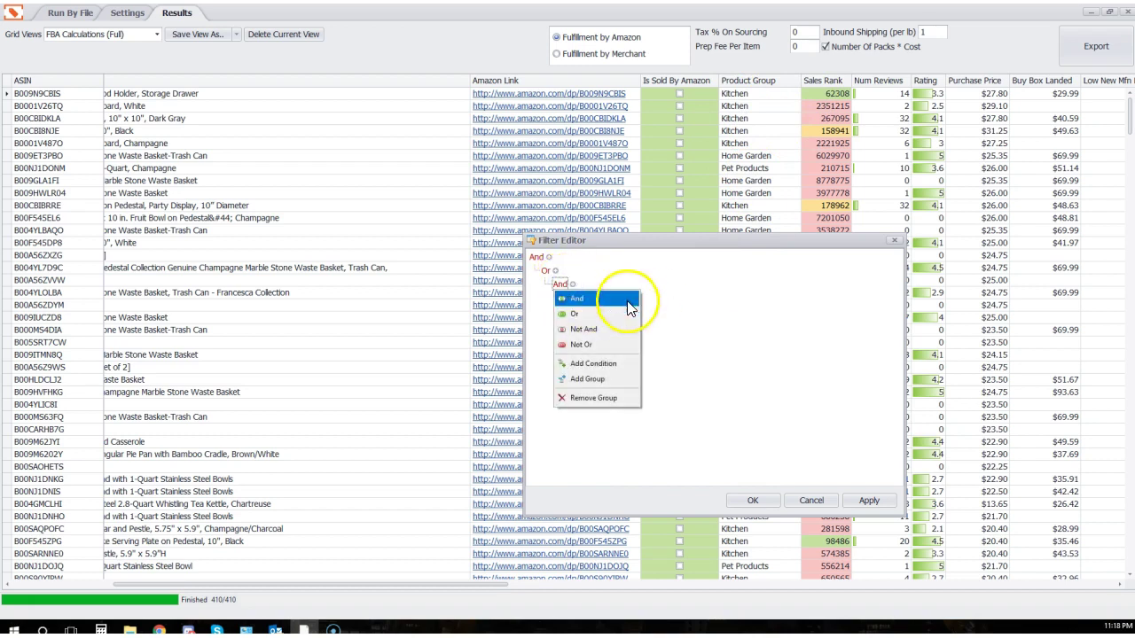
{"action": "left_click", "coordinate": [611, 366]}
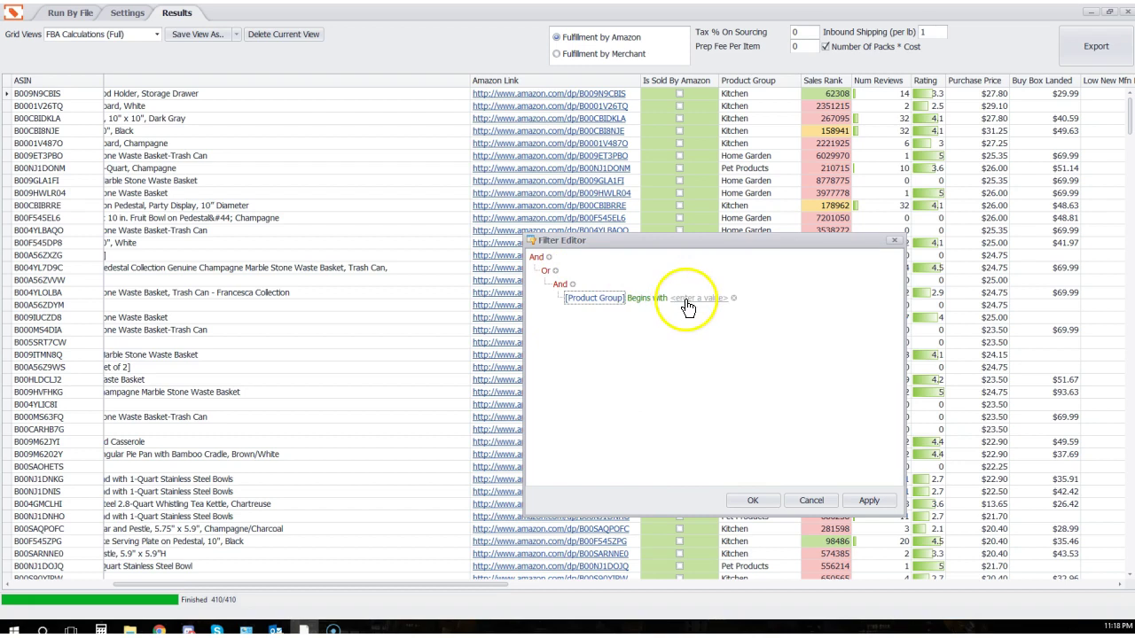
{"action": "left_click", "coordinate": [648, 303]}
{"action": "left_click", "coordinate": [674, 314]}
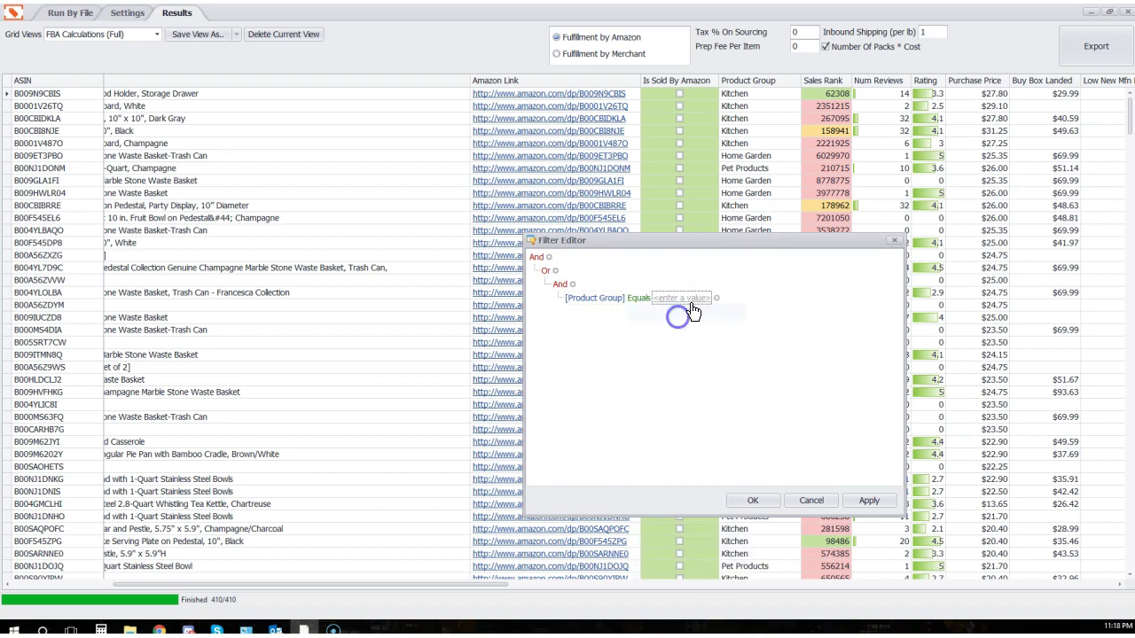
{"action": "left_click", "coordinate": [685, 298]}
{"action": "type", "text": "Kitchen"}
{"action": "left_click", "coordinate": [572, 284]}
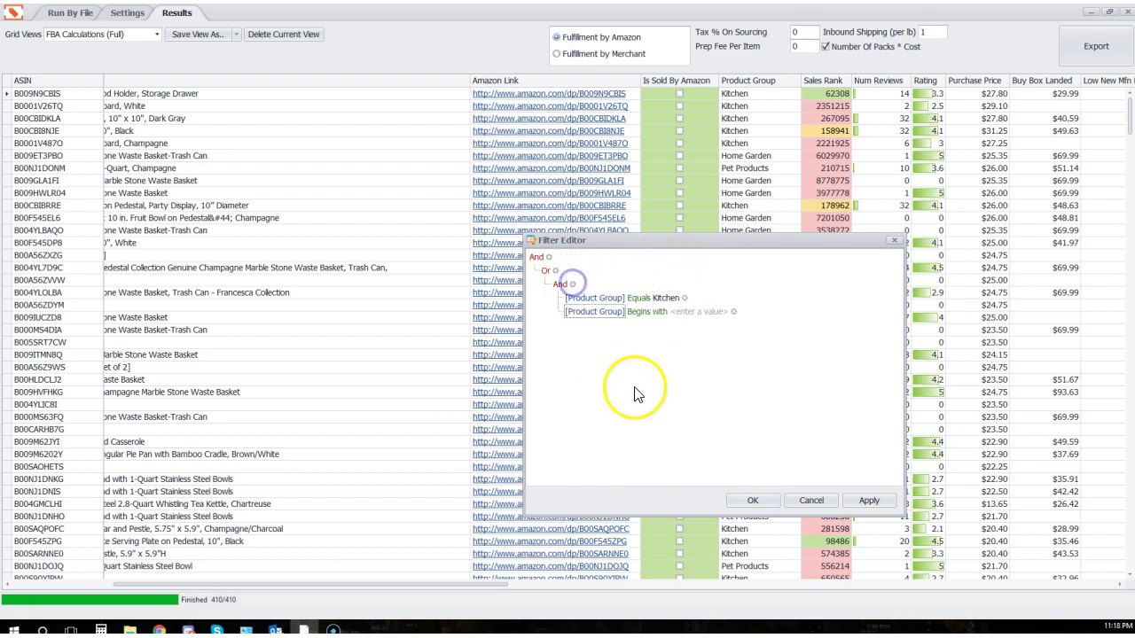
- Add a Sales Rank 'Is less than or equal to' 125000 condition to the Kitchen group
{"action": "left_click", "coordinate": [594, 312]}
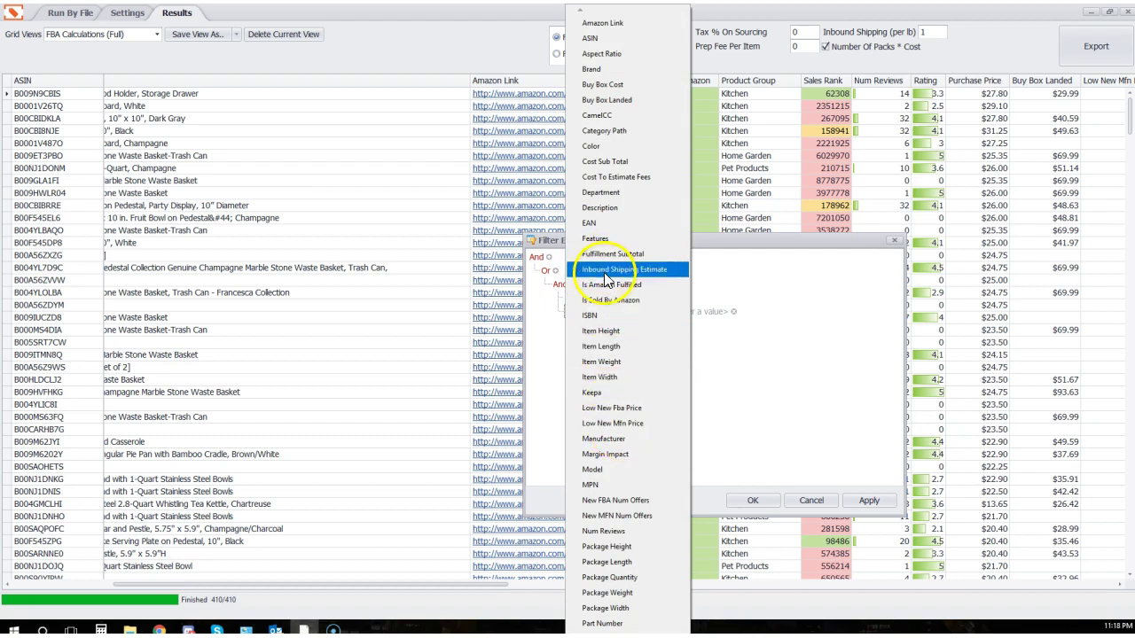
{"action": "scroll", "coordinate": [624, 324], "scroll_direction": "down", "scroll_amount": 5}
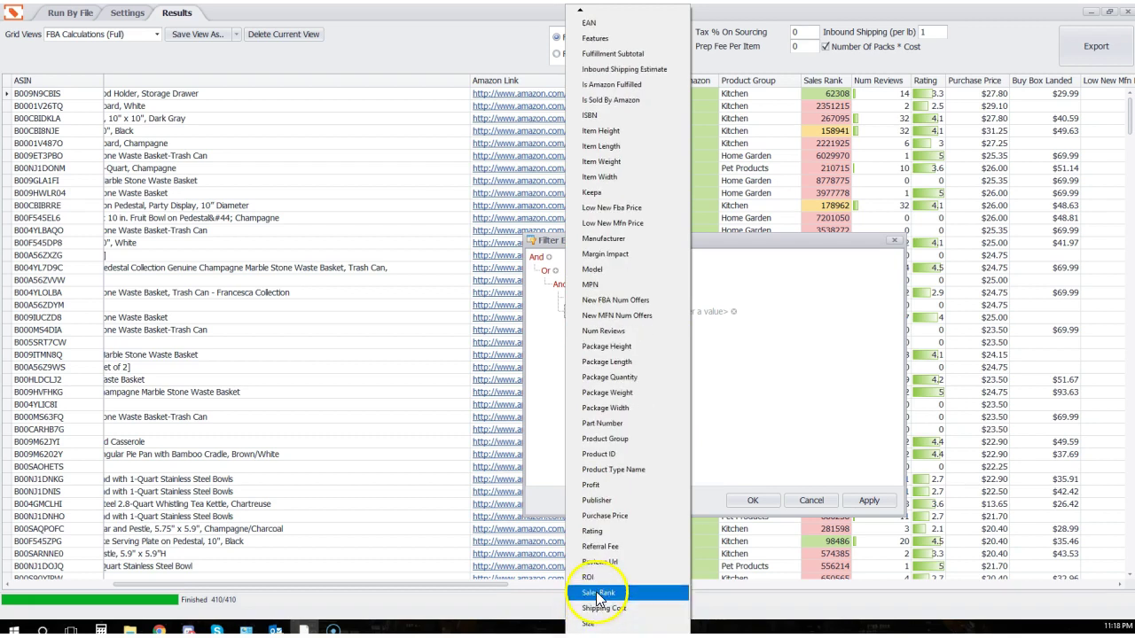
{"action": "left_click", "coordinate": [599, 592]}
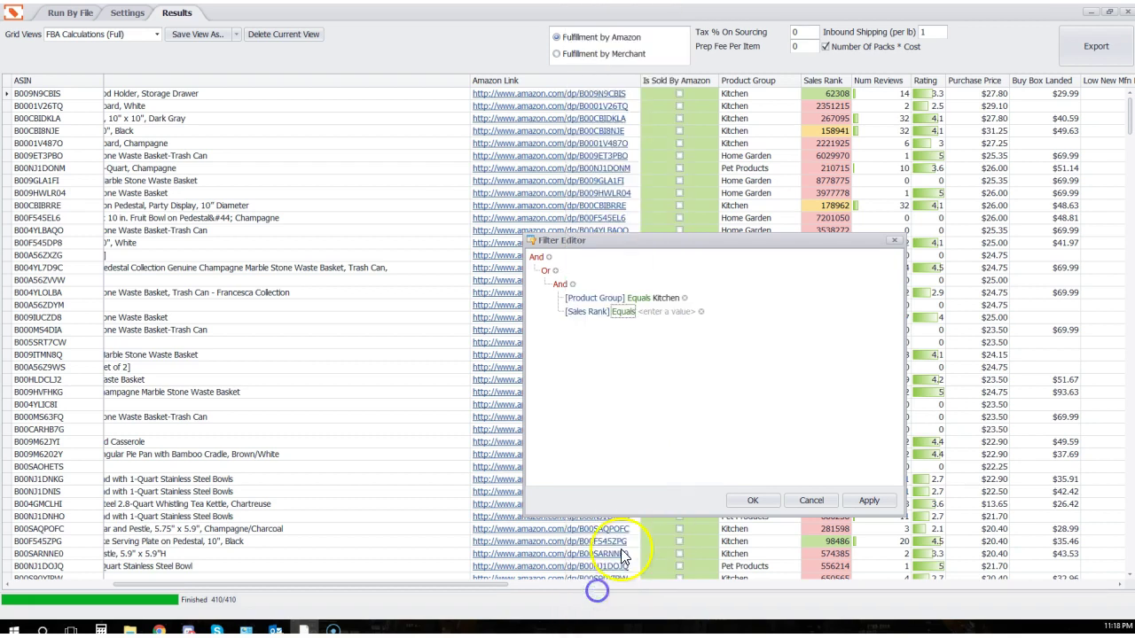
{"action": "left_click", "coordinate": [626, 315]}
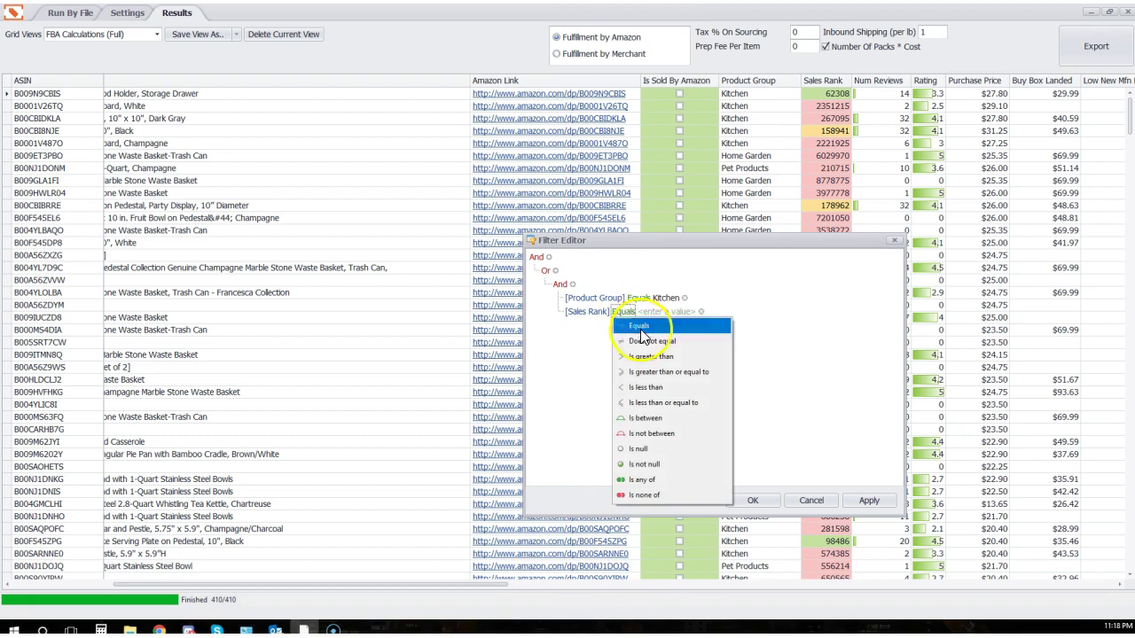
{"action": "left_click", "coordinate": [693, 406]}
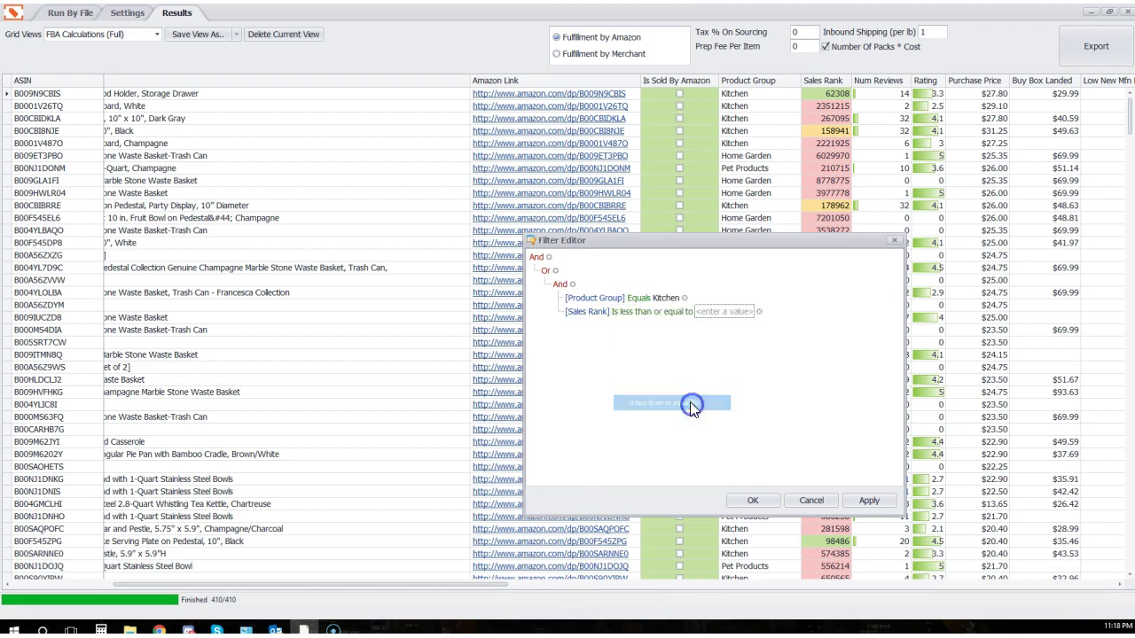
{"action": "left_click", "coordinate": [709, 312]}
{"action": "type", "text": "125000"}
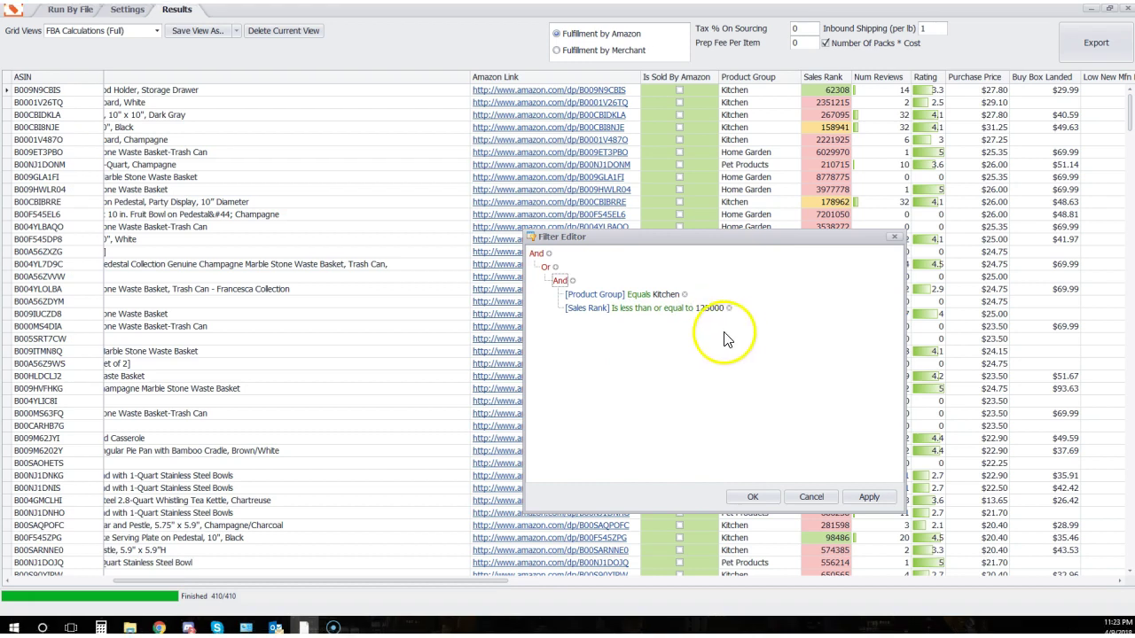
- Add a second group under Or with Product Group Equals Home Garden
{"action": "left_click", "coordinate": [545, 269]}
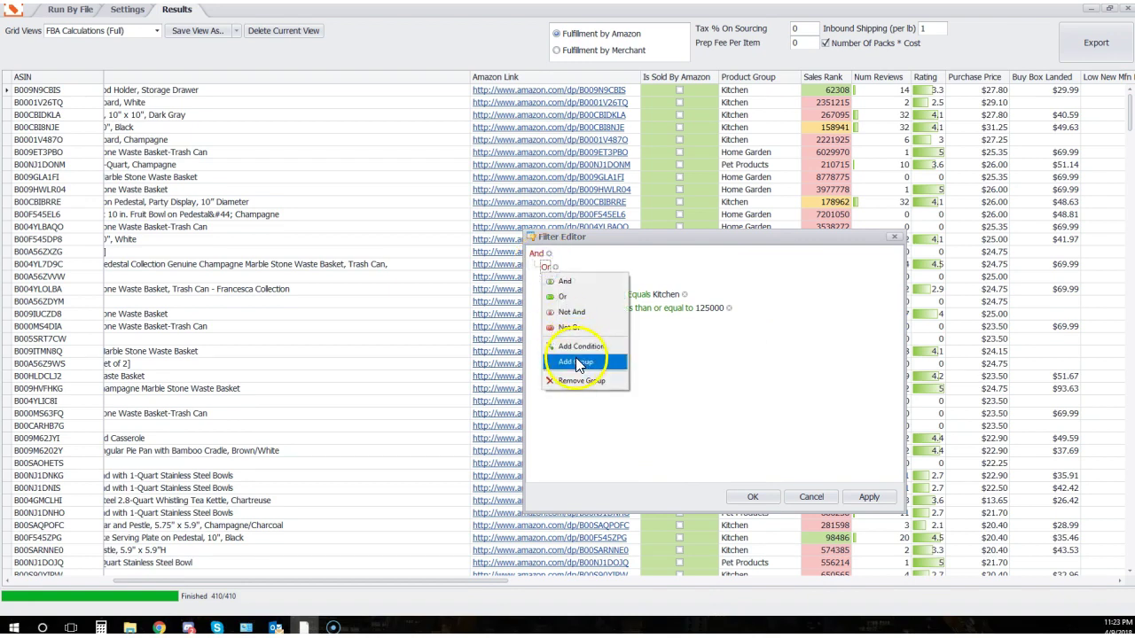
{"action": "left_click", "coordinate": [576, 362]}
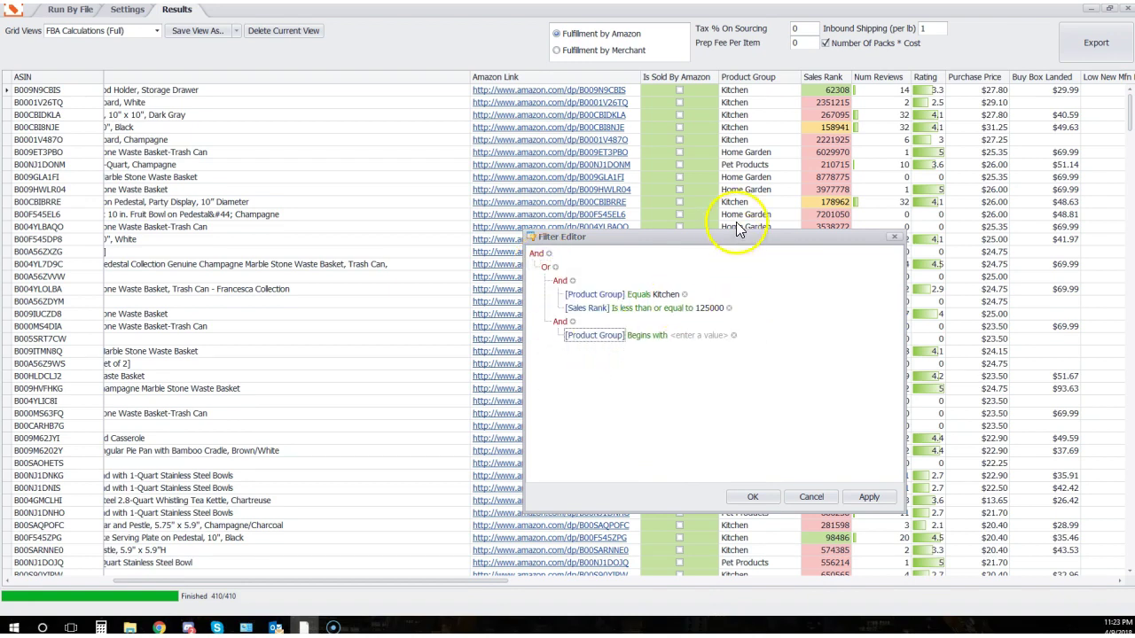
{"action": "left_click", "coordinate": [650, 345]}
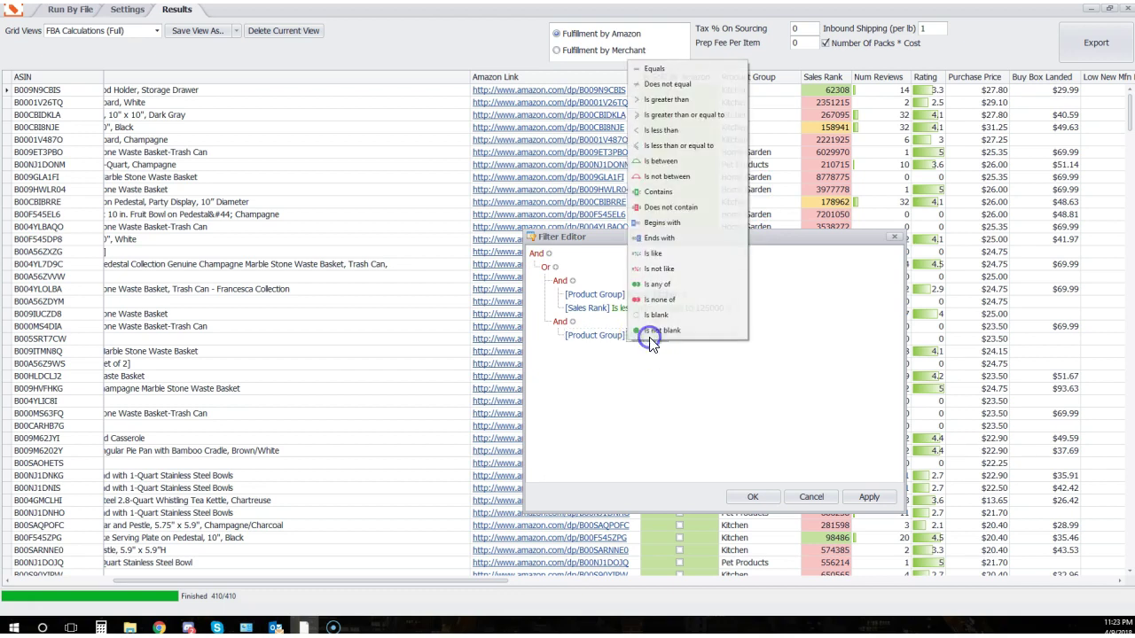
{"action": "left_click", "coordinate": [679, 70]}
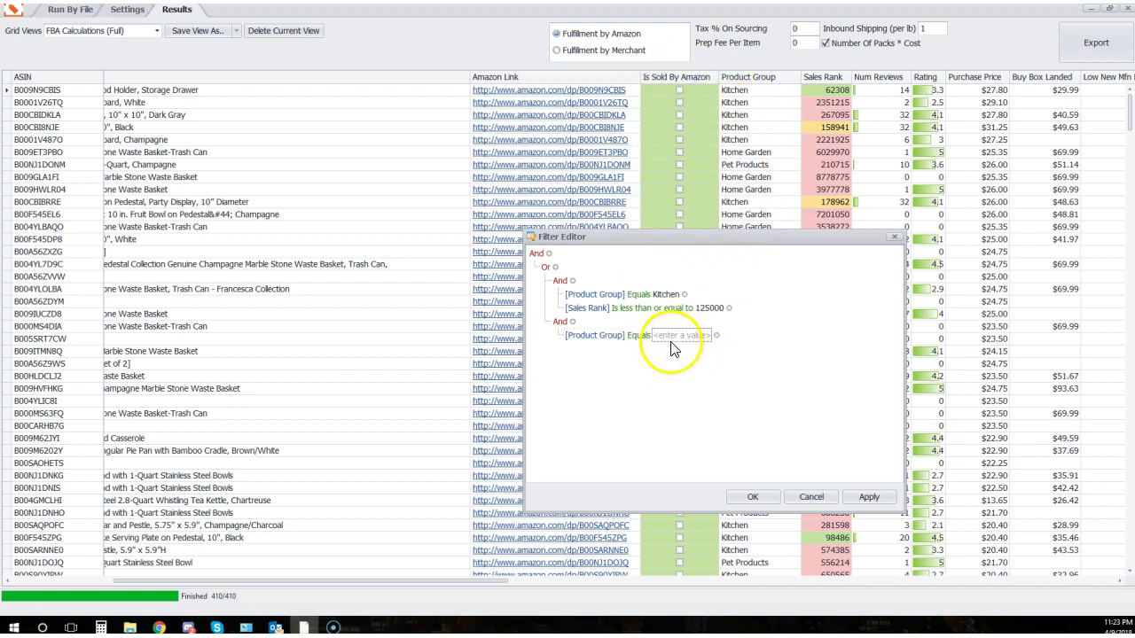
{"action": "left_click", "coordinate": [670, 335]}
{"action": "type", "text": "Home Garden"}
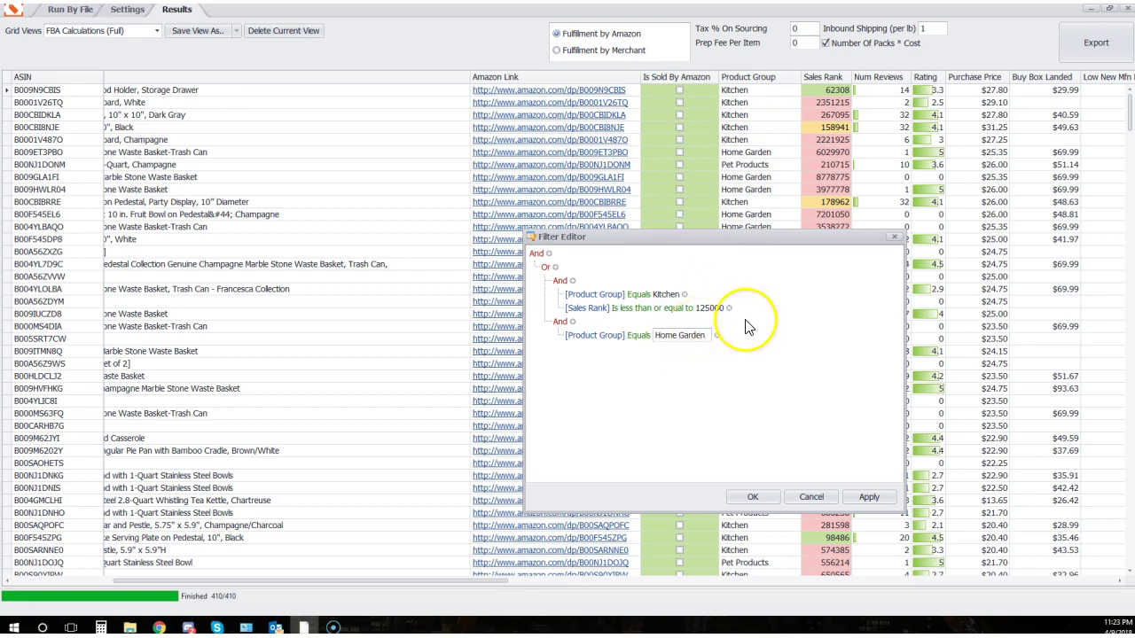
{"action": "left_click", "coordinate": [753, 333]}
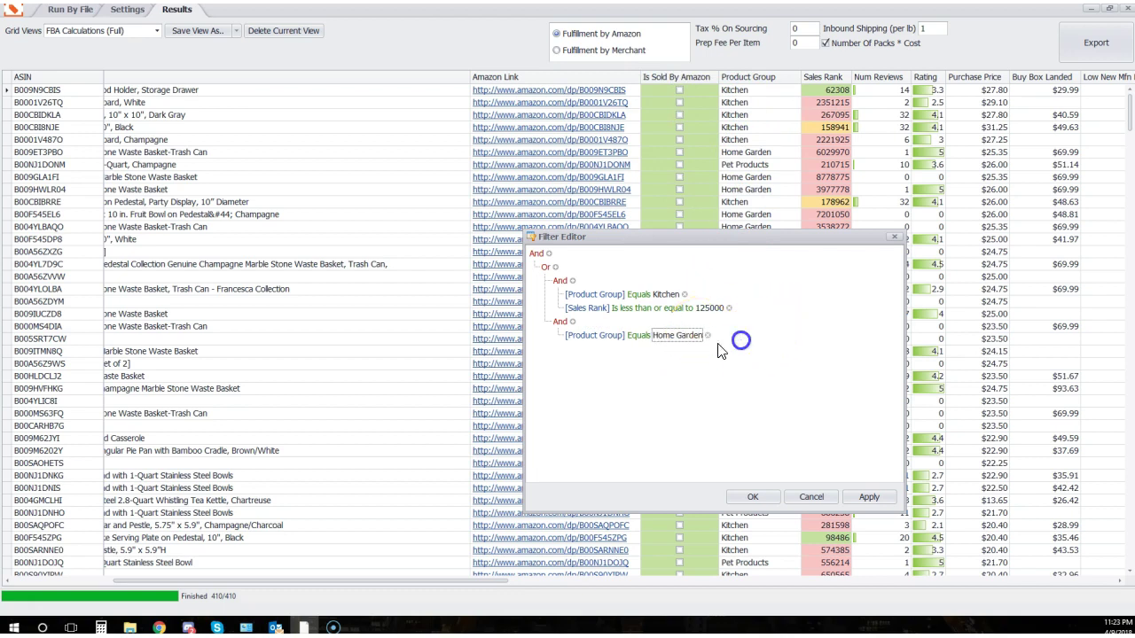
- Cap the Home Garden group with Sales Rank 'Is less than or equal to' 75000
{"action": "left_click", "coordinate": [574, 324]}
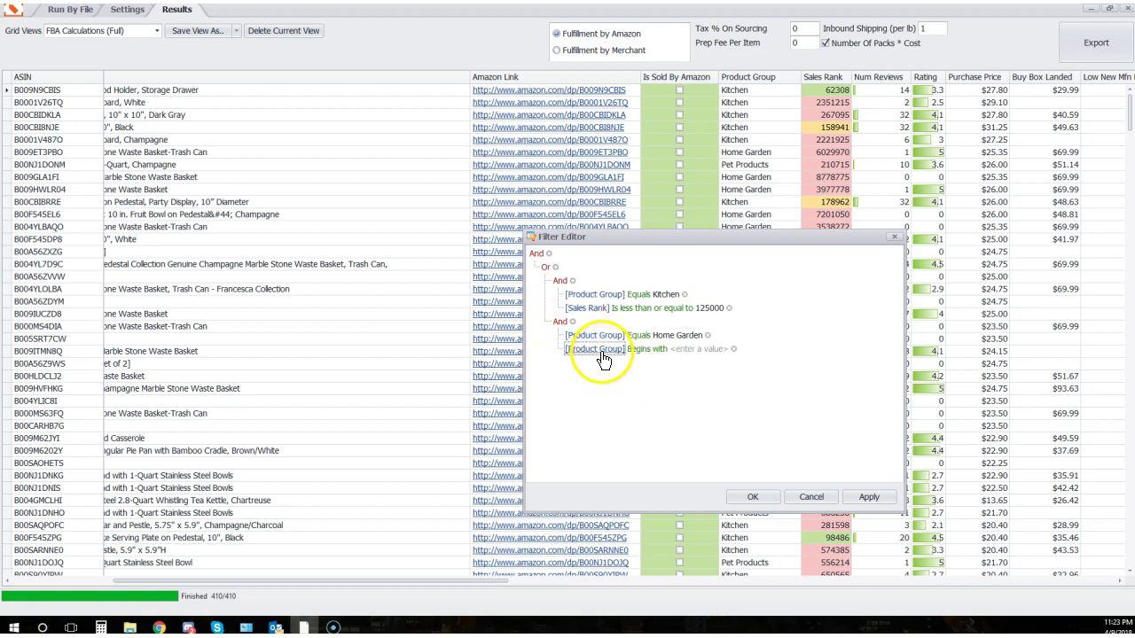
{"action": "left_click", "coordinate": [595, 350]}
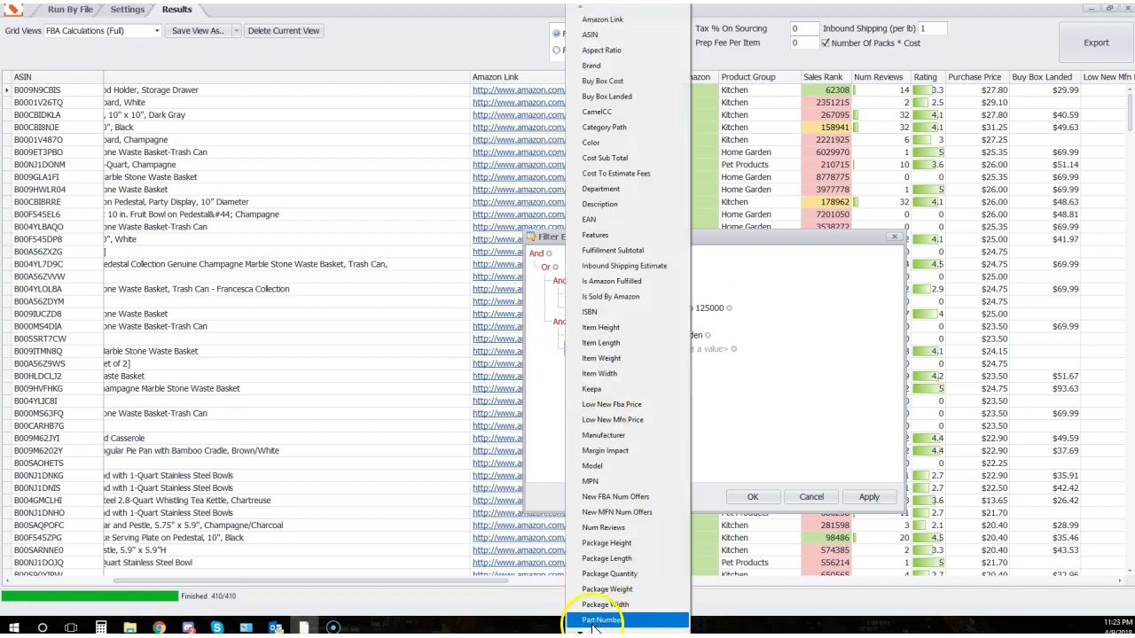
{"action": "left_click_drag", "start_coordinate": [586, 628], "coordinate": [594, 616]}
{"action": "left_click", "coordinate": [592, 589]}
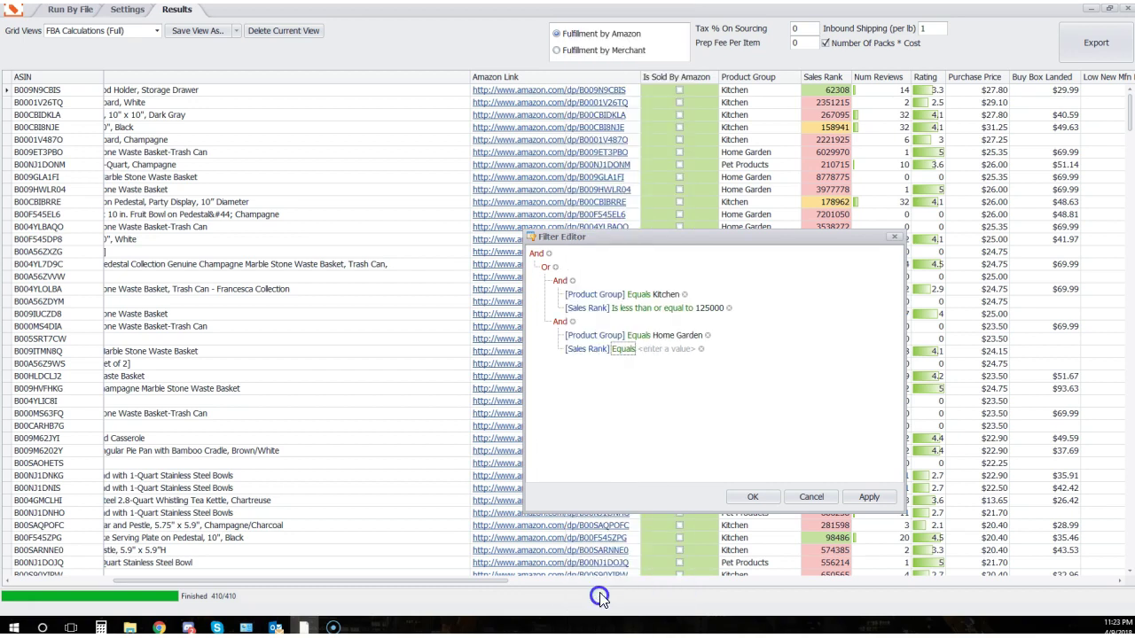
{"action": "left_click", "coordinate": [629, 348]}
{"action": "left_click", "coordinate": [674, 439]}
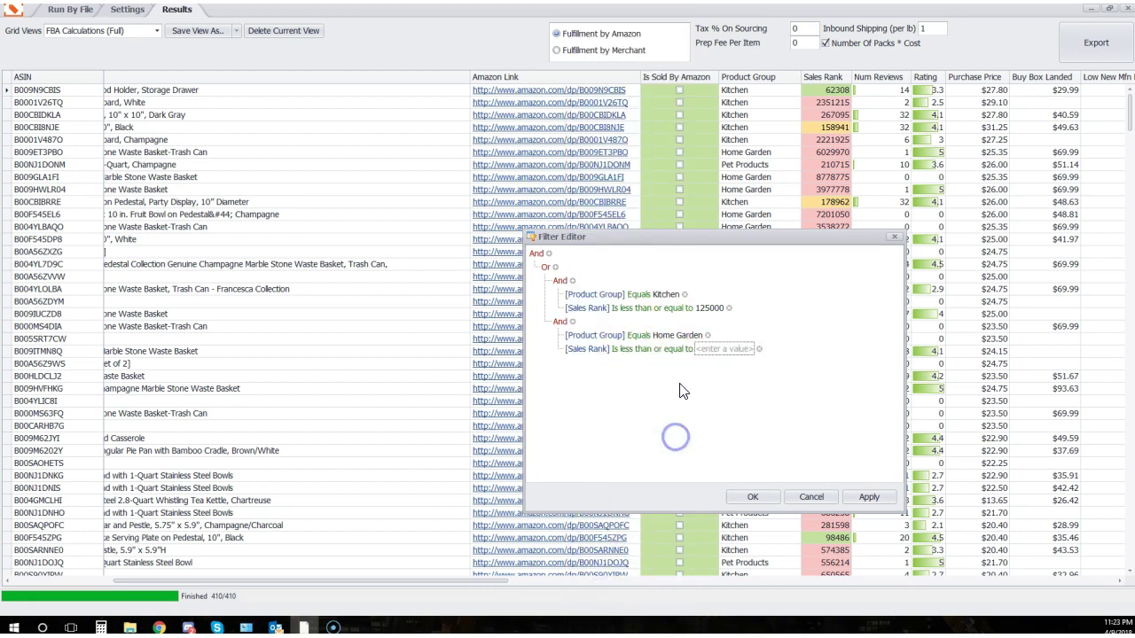
{"action": "left_click", "coordinate": [710, 351]}
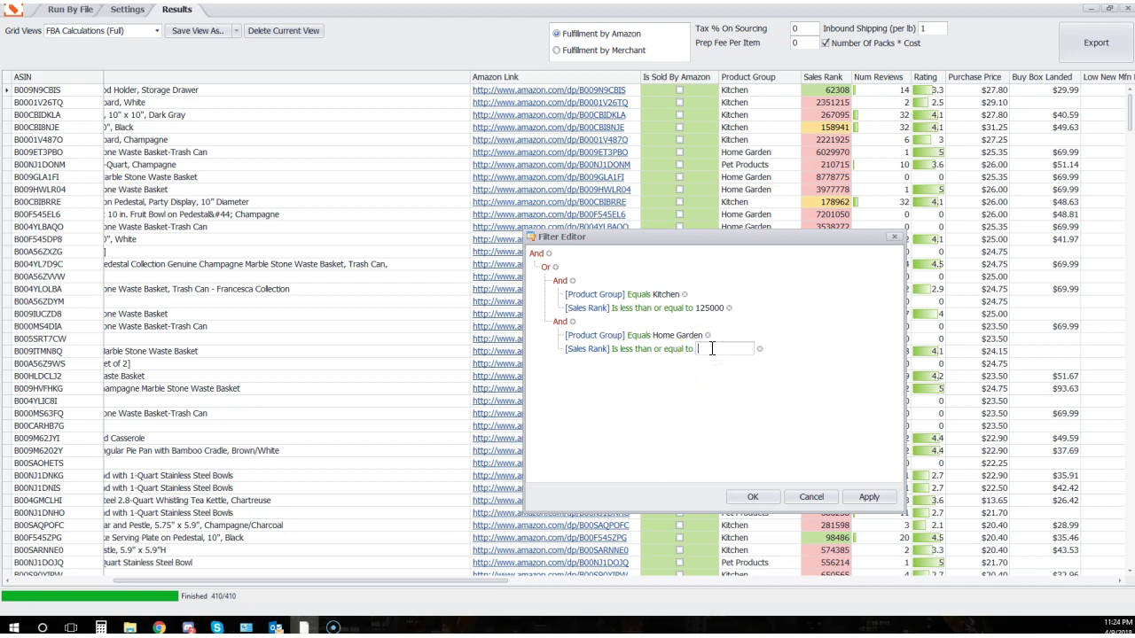
{"action": "left_click", "coordinate": [696, 335]}
{"action": "left_click", "coordinate": [718, 346]}
{"action": "left_click", "coordinate": [685, 372]}
{"action": "left_click", "coordinate": [549, 269]}
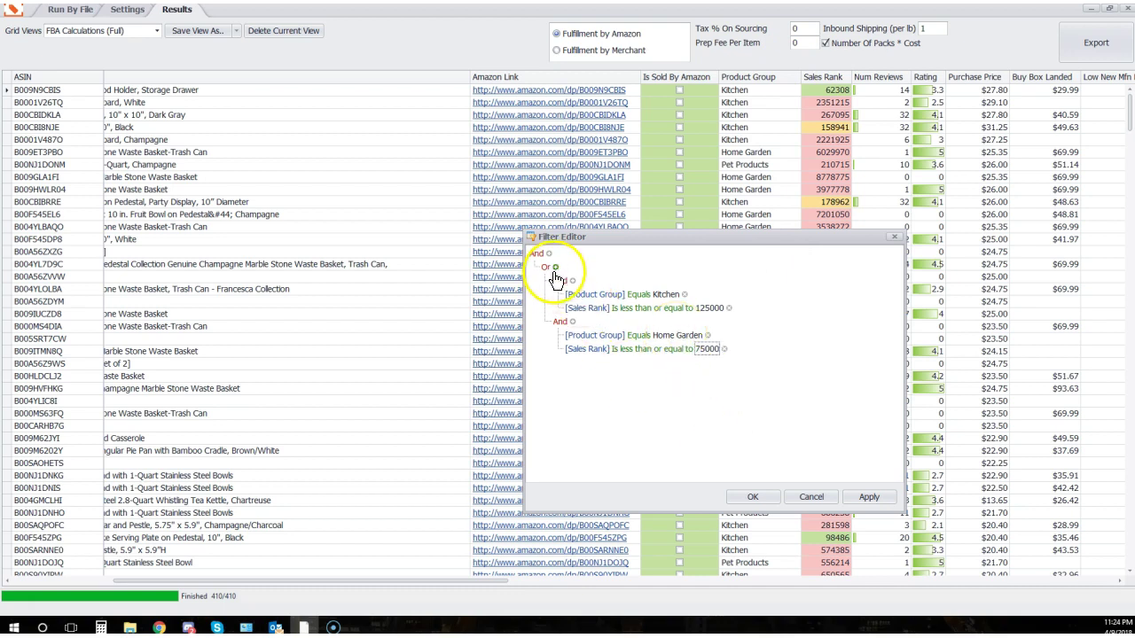
{"action": "left_click", "coordinate": [548, 268]}
- Add a third group under Or with Product Group Equals Office Product
{"action": "left_click", "coordinate": [586, 360]}
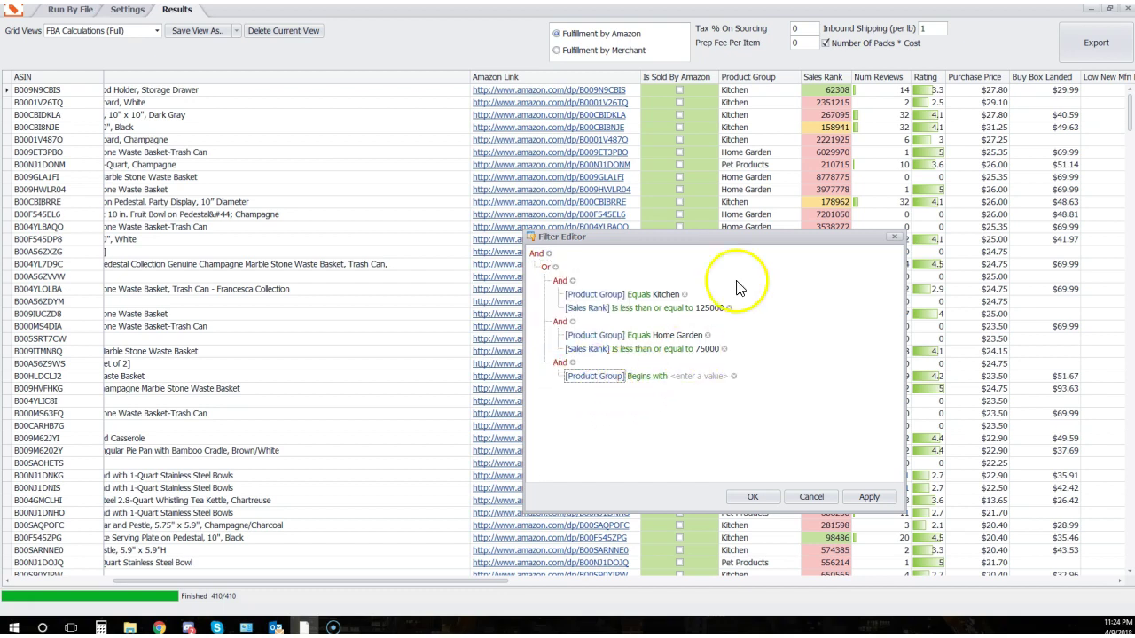
{"action": "left_click_drag", "start_coordinate": [743, 236], "coordinate": [493, 193]}
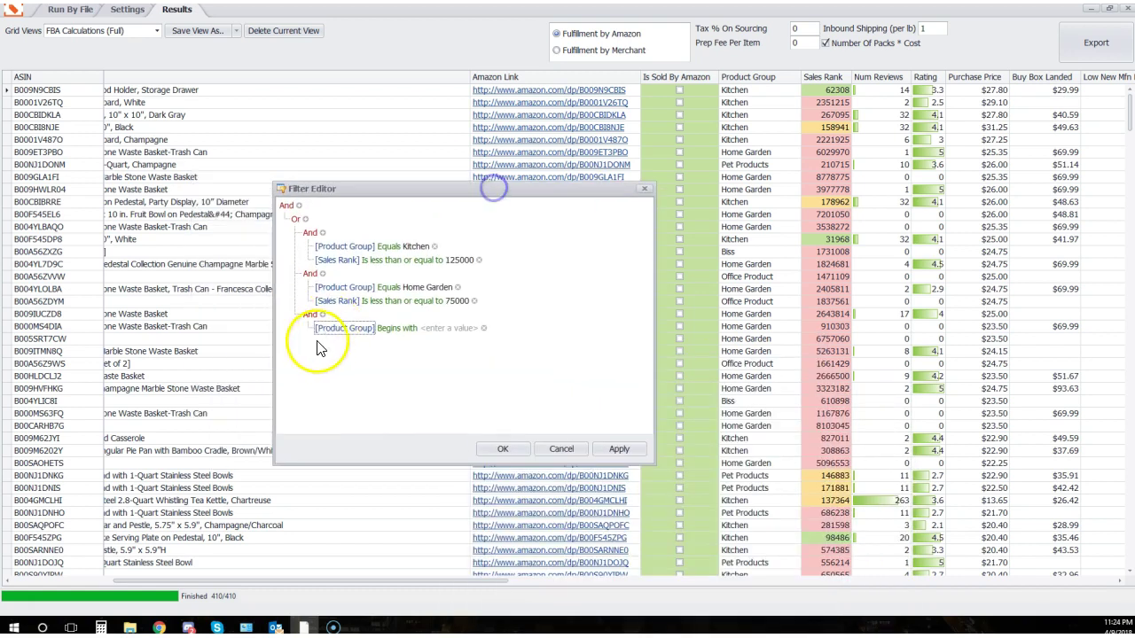
{"action": "left_click", "coordinate": [398, 328]}
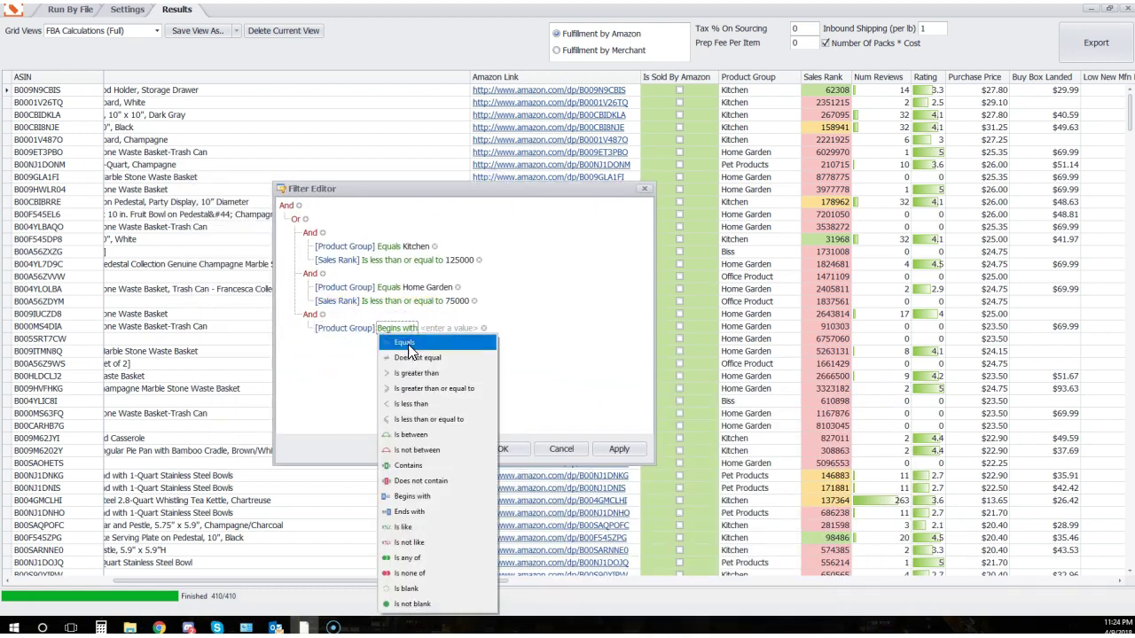
{"action": "left_click", "coordinate": [405, 342]}
{"action": "left_click", "coordinate": [434, 328]}
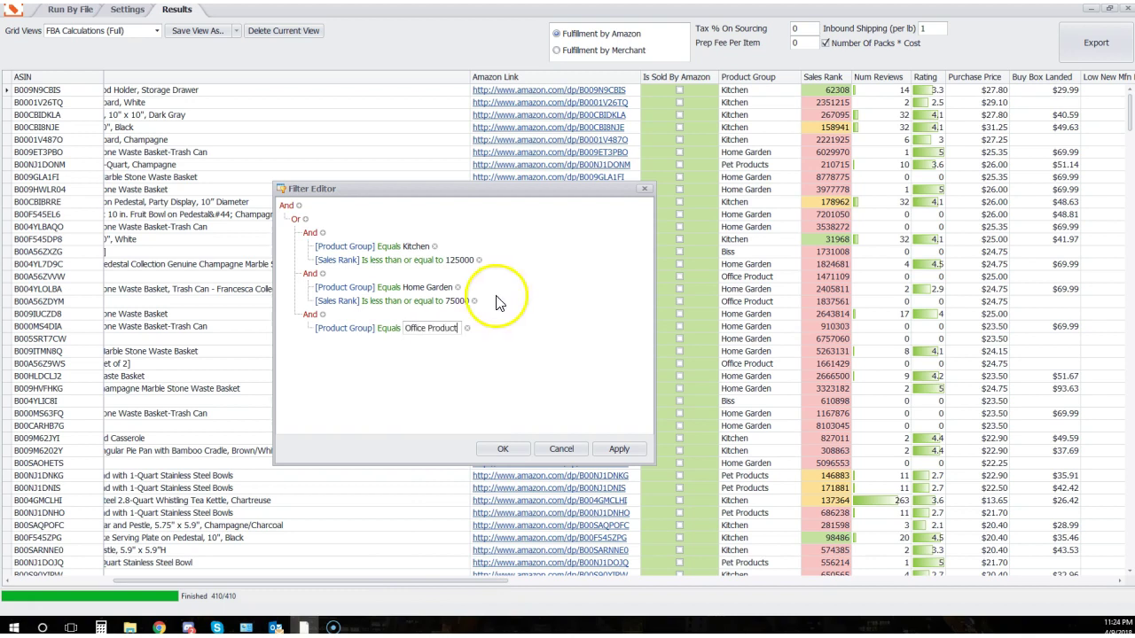
- Cap the Office Product group with Sales Rank 'Is less than or equal to' 50000
{"action": "left_click", "coordinate": [323, 313]}
{"action": "left_click", "coordinate": [337, 348]}
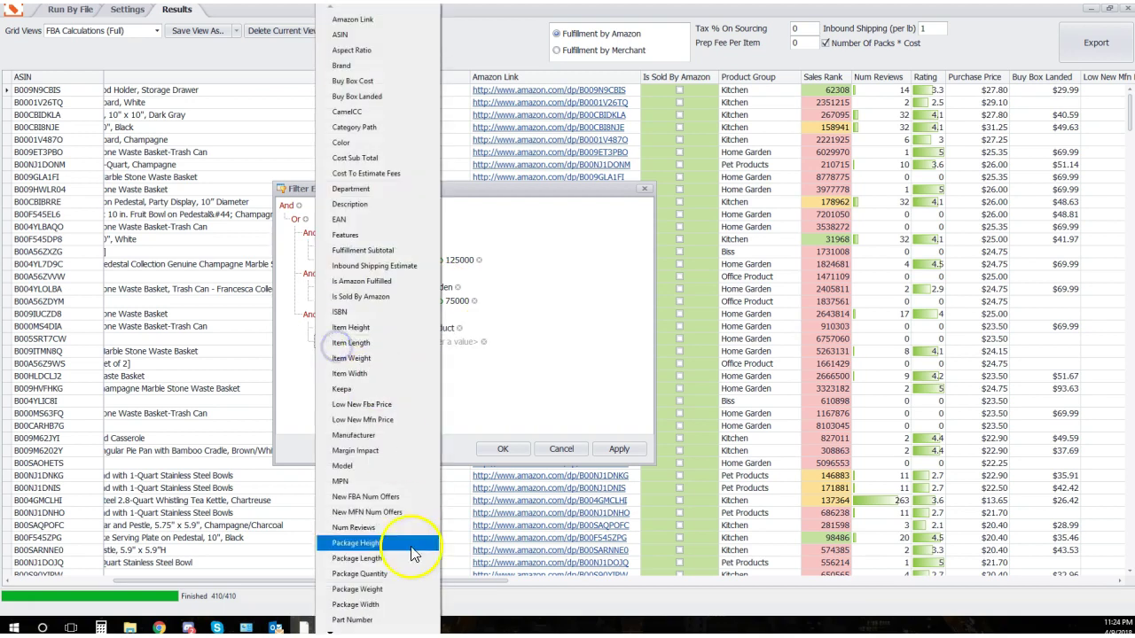
{"action": "scroll", "coordinate": [390, 550], "scroll_direction": "down", "scroll_amount": 3}
{"action": "scroll", "coordinate": [355, 585], "scroll_direction": "down", "scroll_amount": 5}
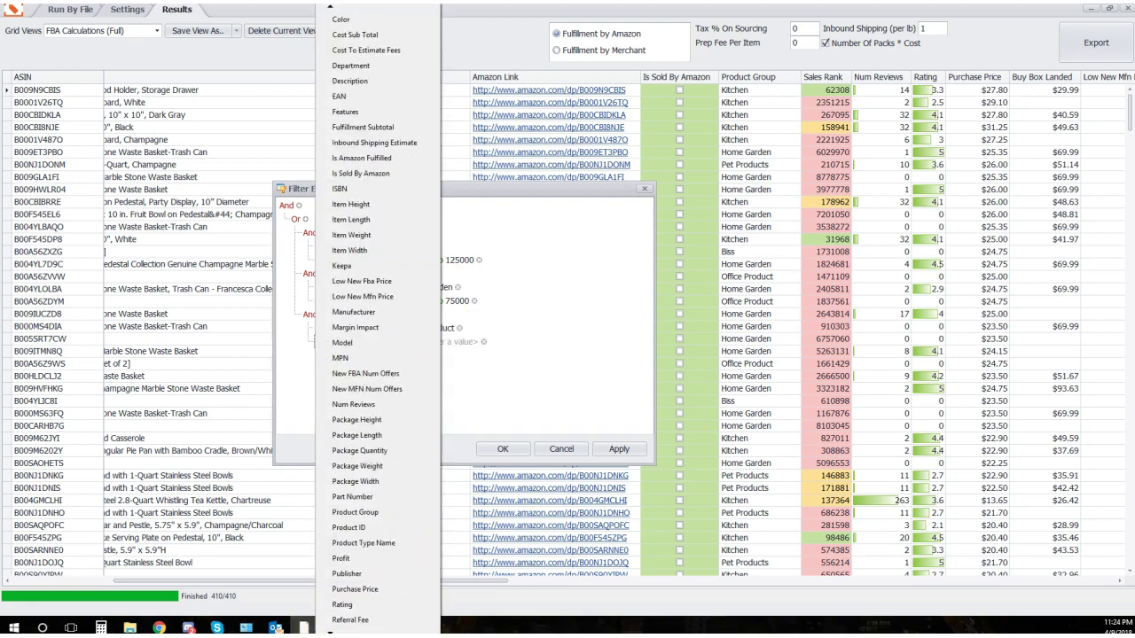
{"action": "left_click", "coordinate": [355, 600]}
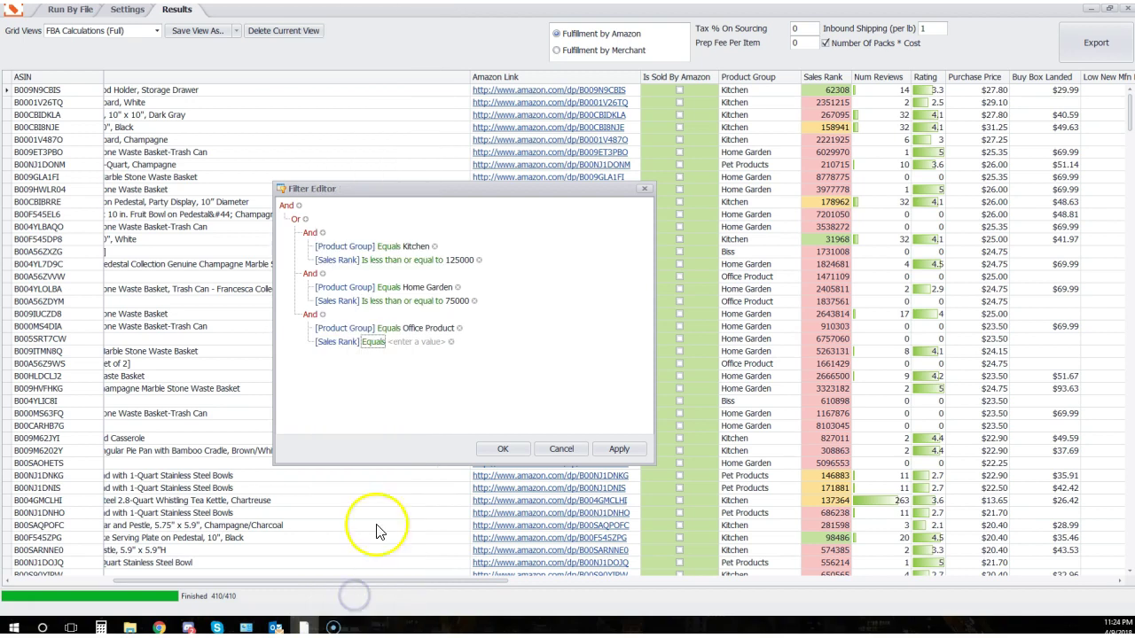
{"action": "left_click", "coordinate": [380, 344]}
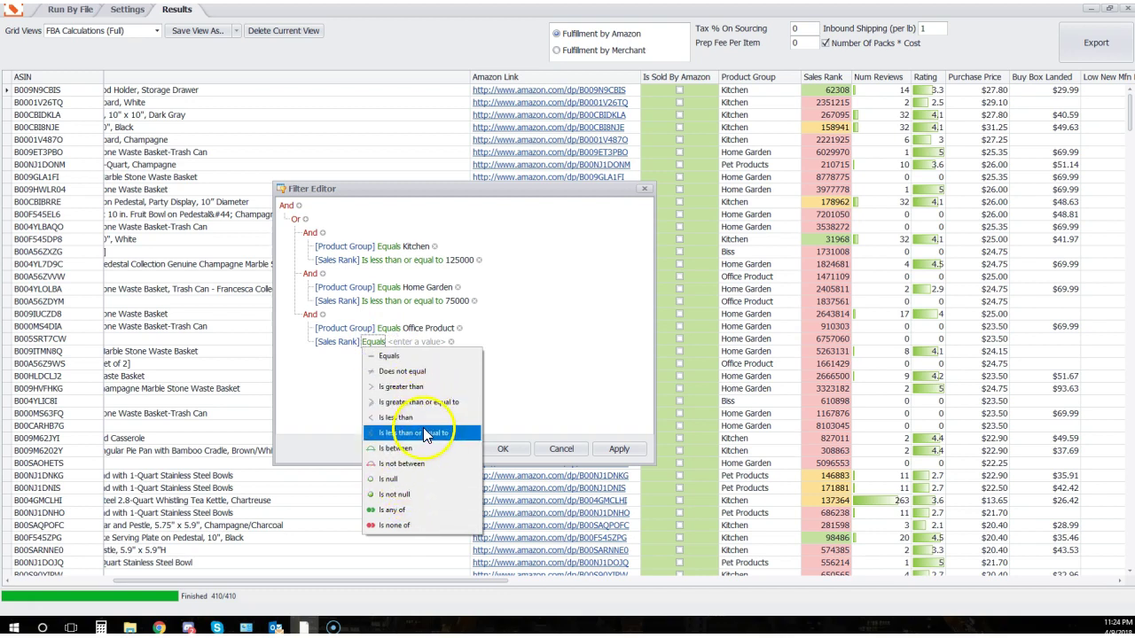
{"action": "left_click", "coordinate": [422, 434]}
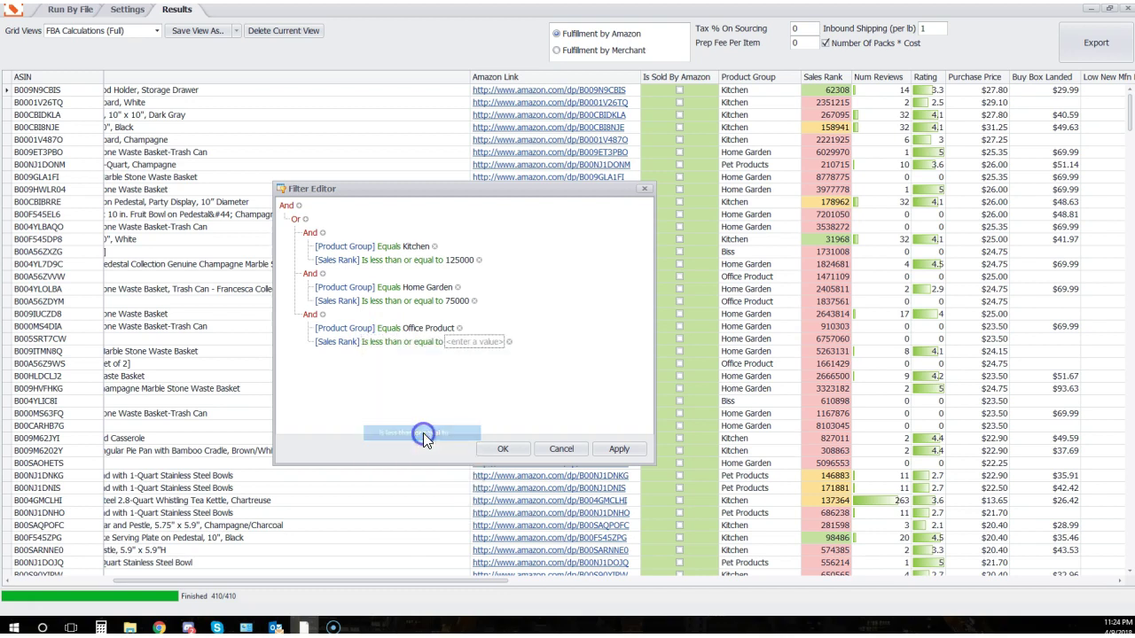
{"action": "left_click", "coordinate": [465, 345]}
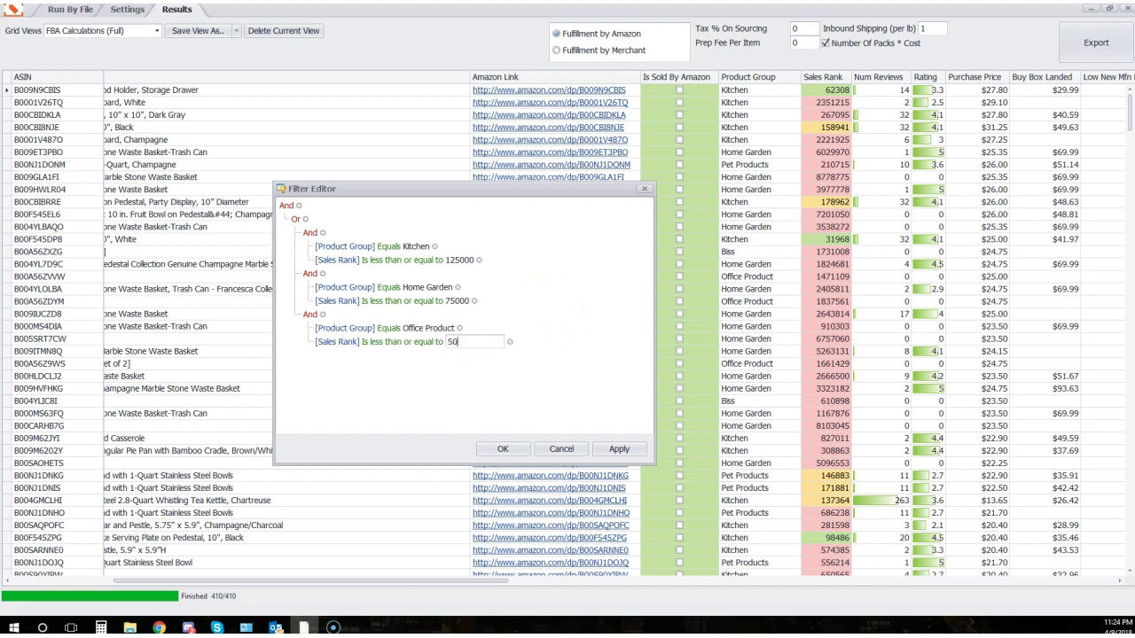
{"action": "left_click", "coordinate": [543, 387]}
- Add a fourth group under Or with Product Group Equals Pet Products
{"action": "left_click", "coordinate": [297, 228]}
{"action": "left_click", "coordinate": [324, 317]}
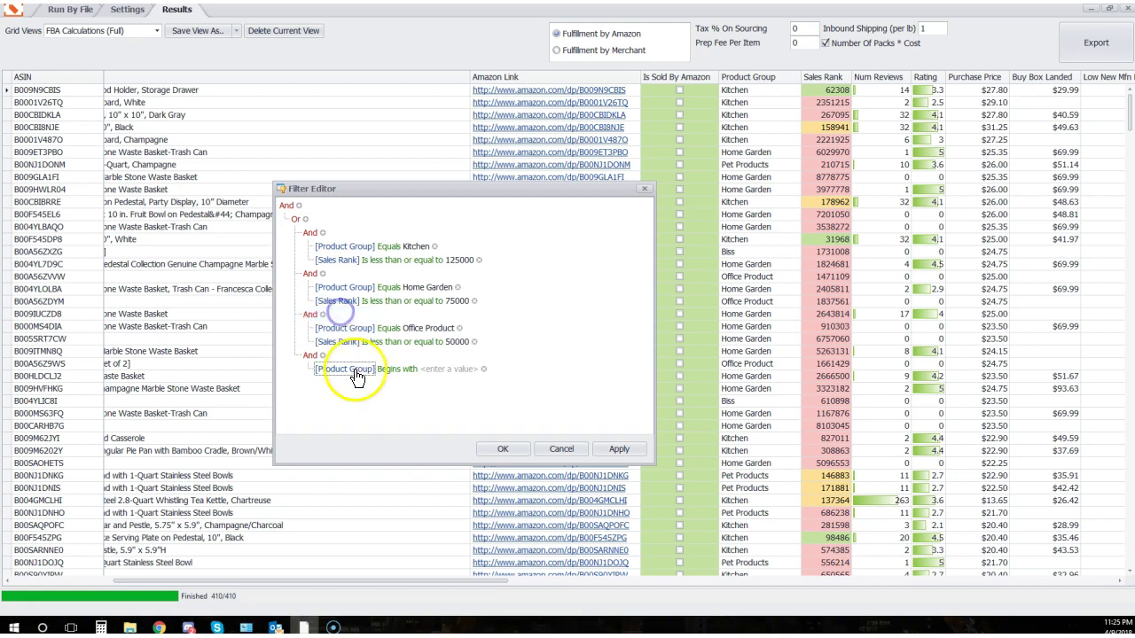
{"action": "left_click", "coordinate": [394, 369]}
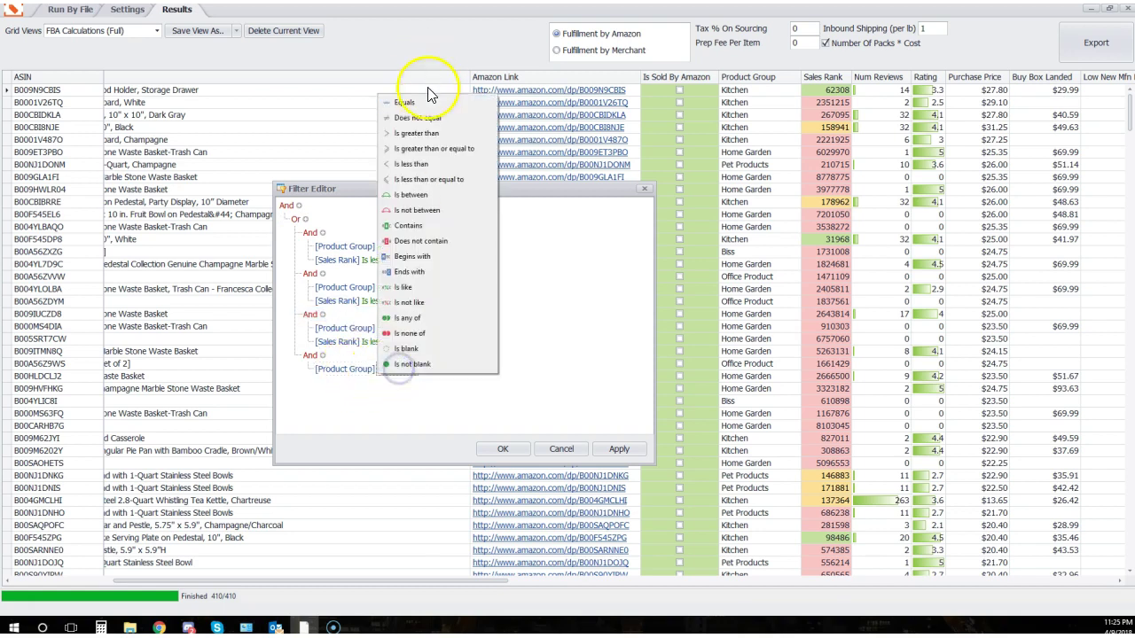
{"action": "left_click", "coordinate": [426, 103]}
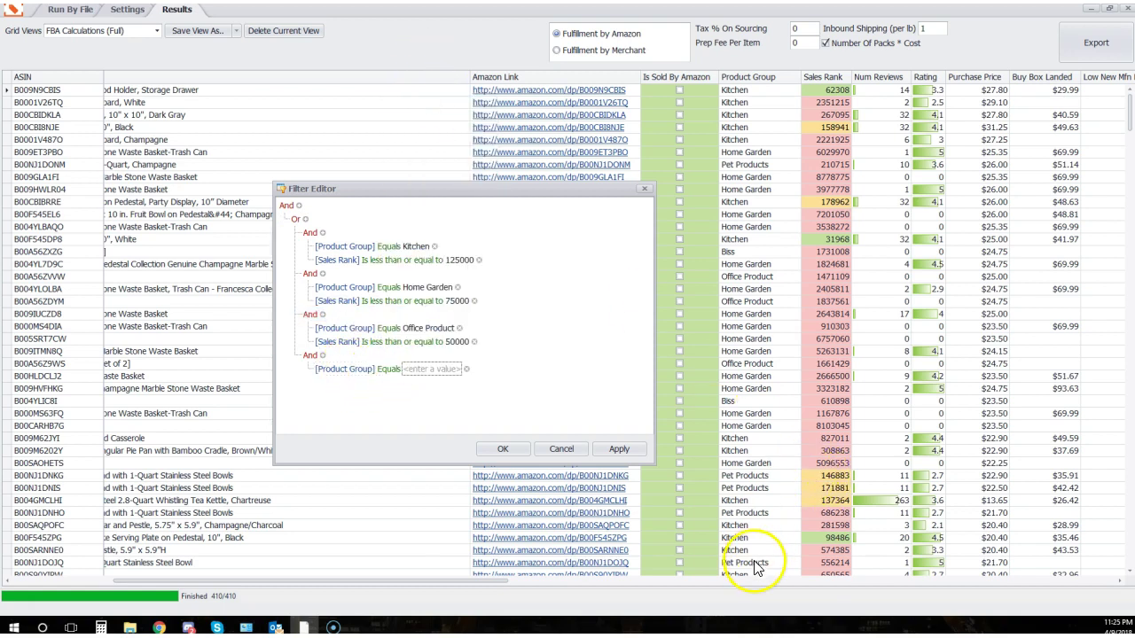
{"action": "left_click", "coordinate": [419, 369]}
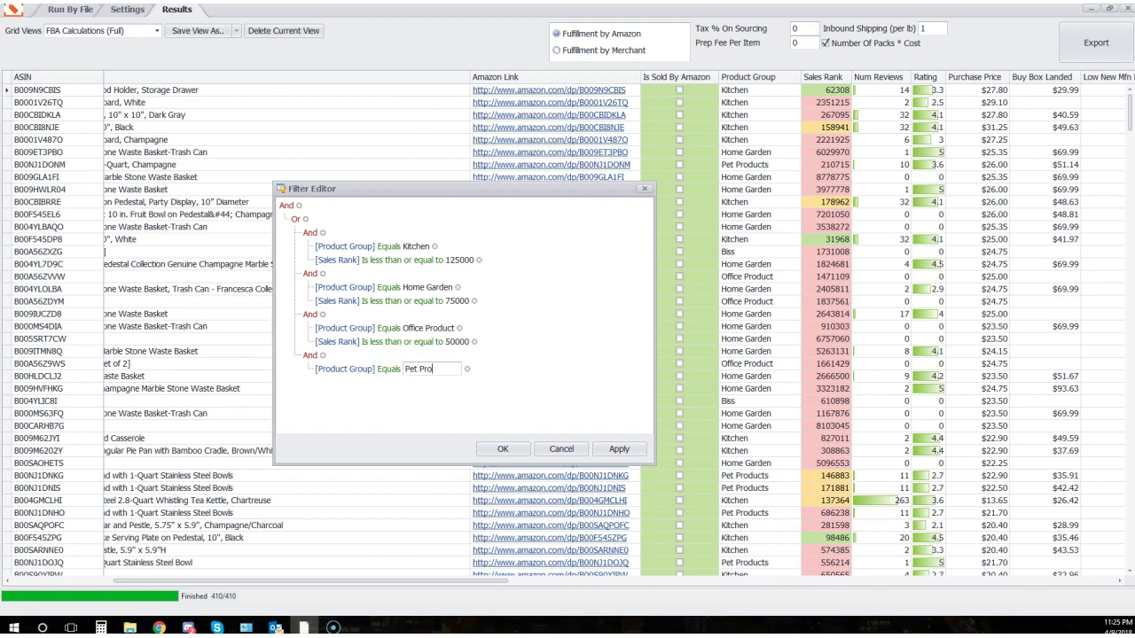
{"action": "type", "text": "Pet Products"}
{"action": "left_click", "coordinate": [483, 372]}
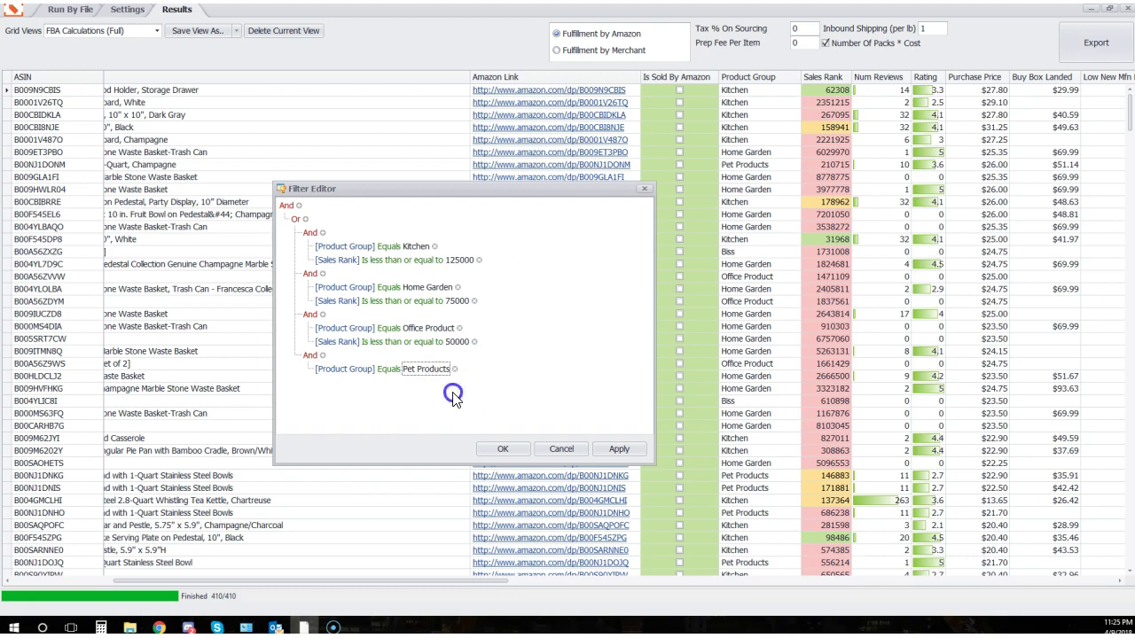
- Cap the Pet Products group with Sales Rank 'Is less than or equal to' 60000
{"action": "left_click", "coordinate": [326, 356]}
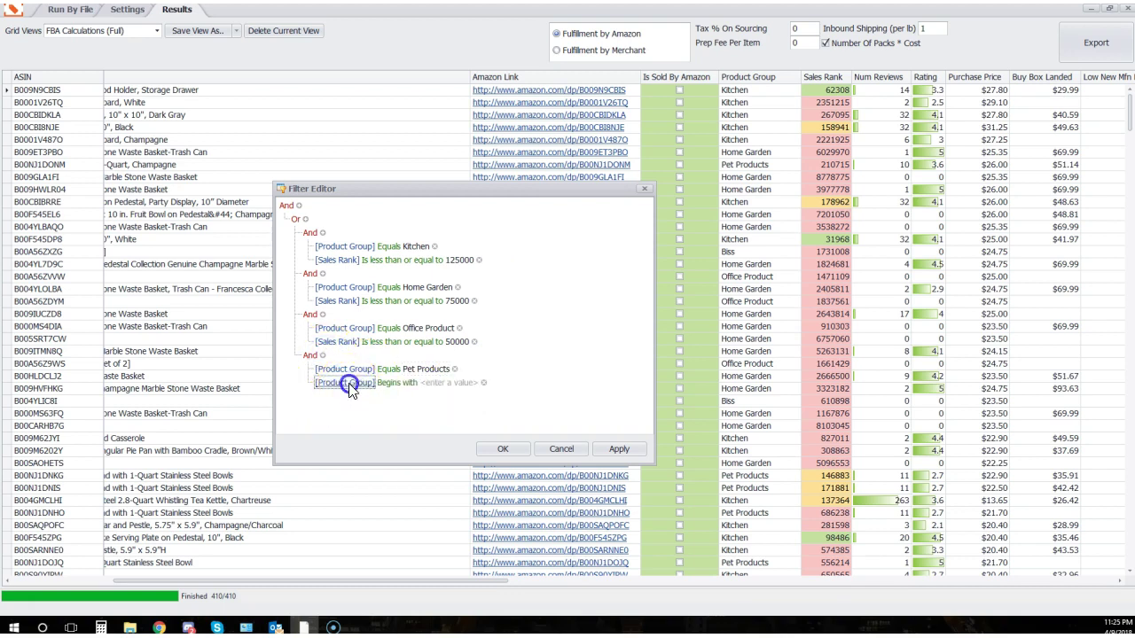
{"action": "left_click", "coordinate": [341, 382]}
{"action": "mouse_move", "coordinate": [346, 631]}
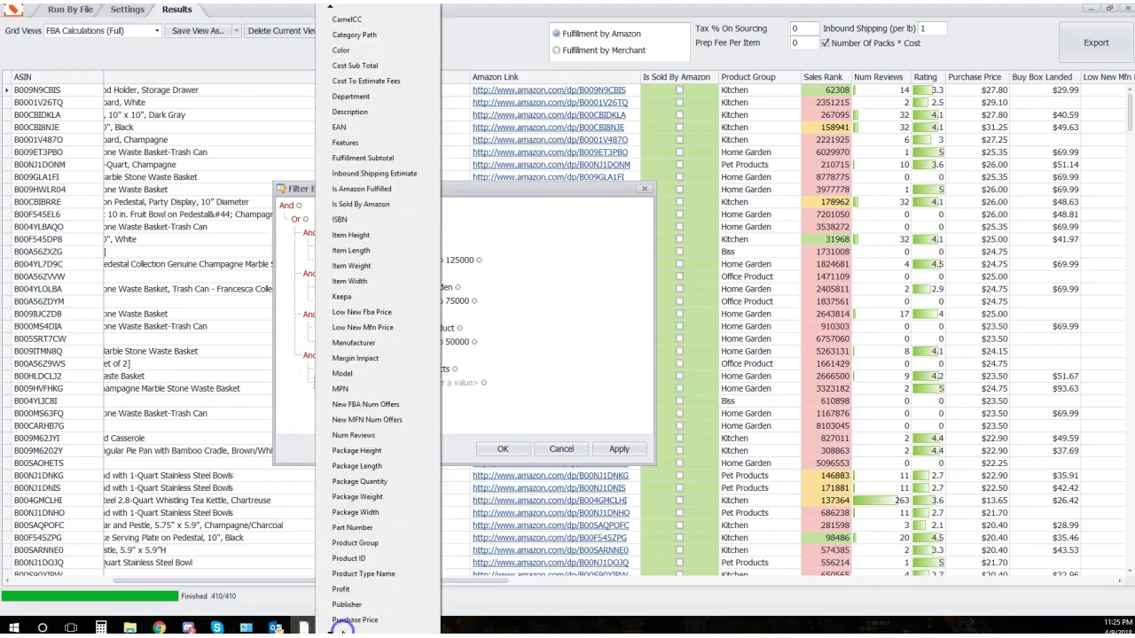
{"action": "left_click", "coordinate": [348, 604]}
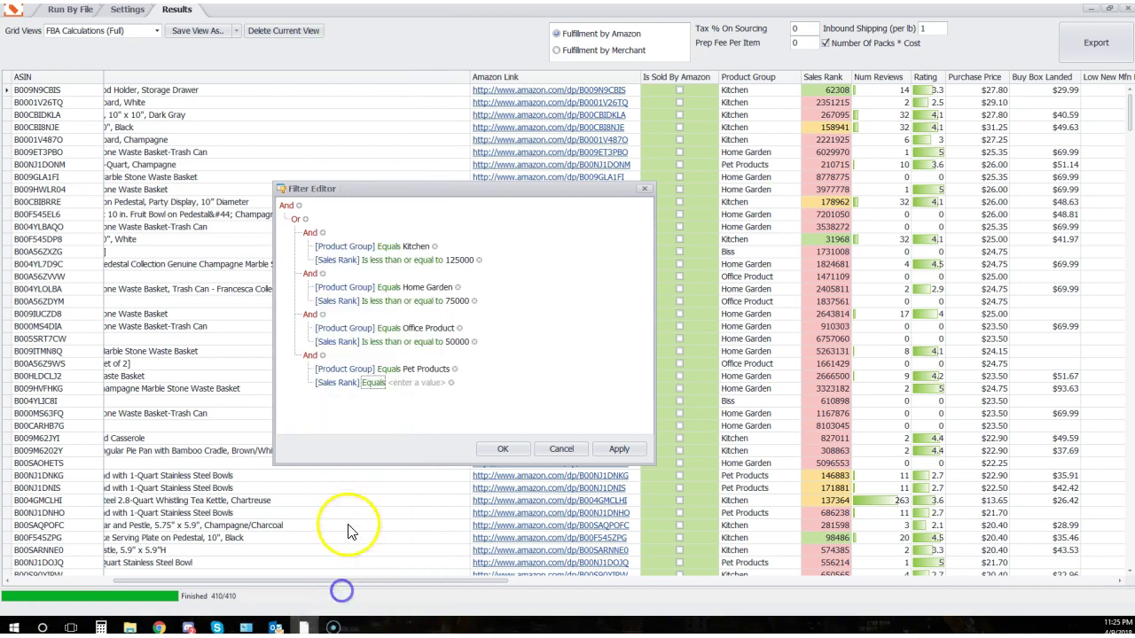
{"action": "left_click", "coordinate": [375, 383]}
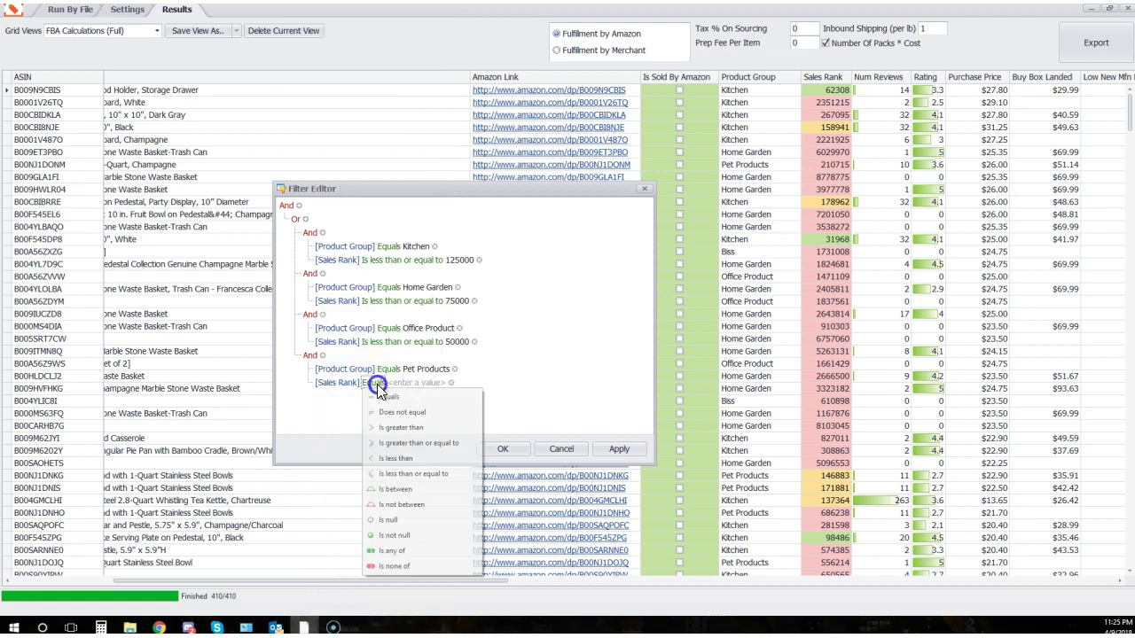
{"action": "left_click", "coordinate": [419, 474]}
{"action": "left_click", "coordinate": [465, 383]}
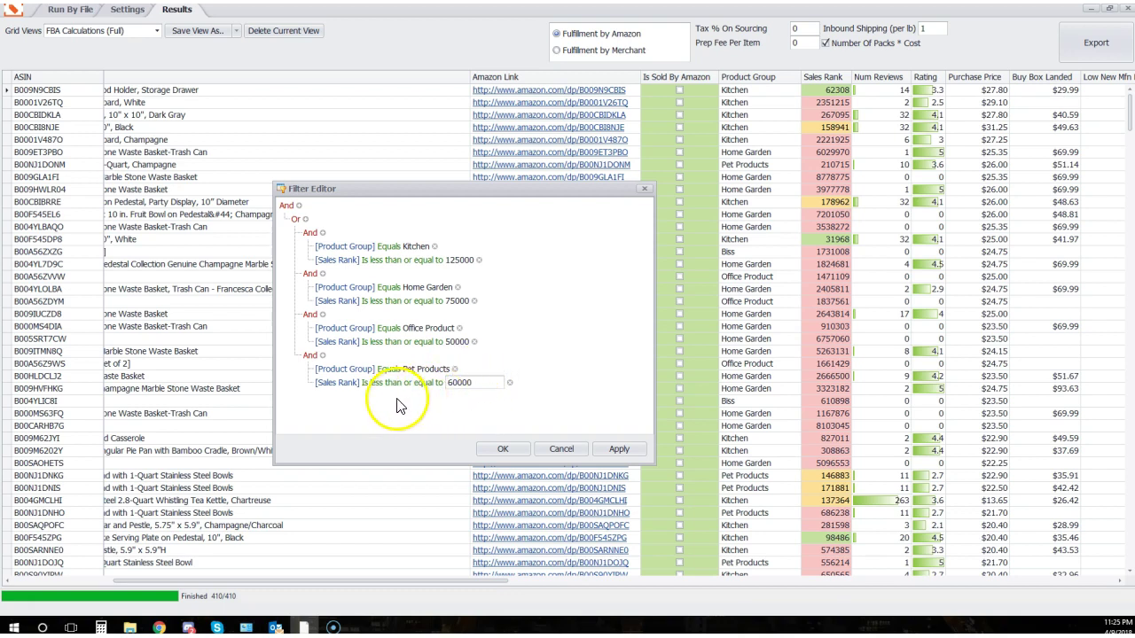
{"action": "left_click", "coordinate": [559, 372]}
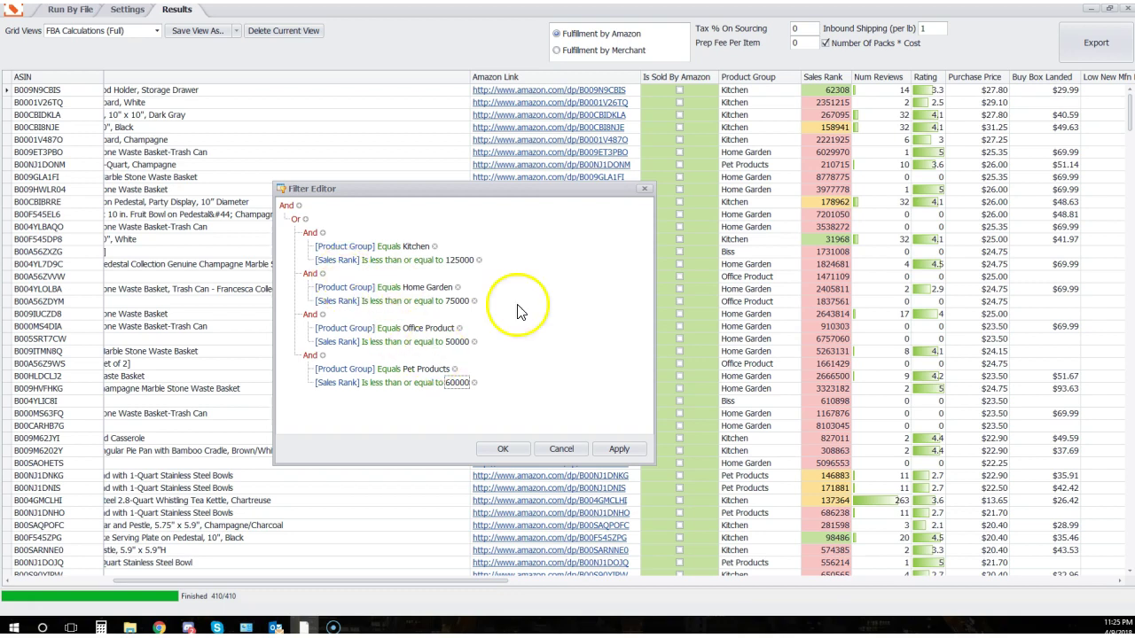
- Apply the four-branch filter, close the editor with OK, then reopen it to review and close
{"action": "left_click", "coordinate": [618, 449]}
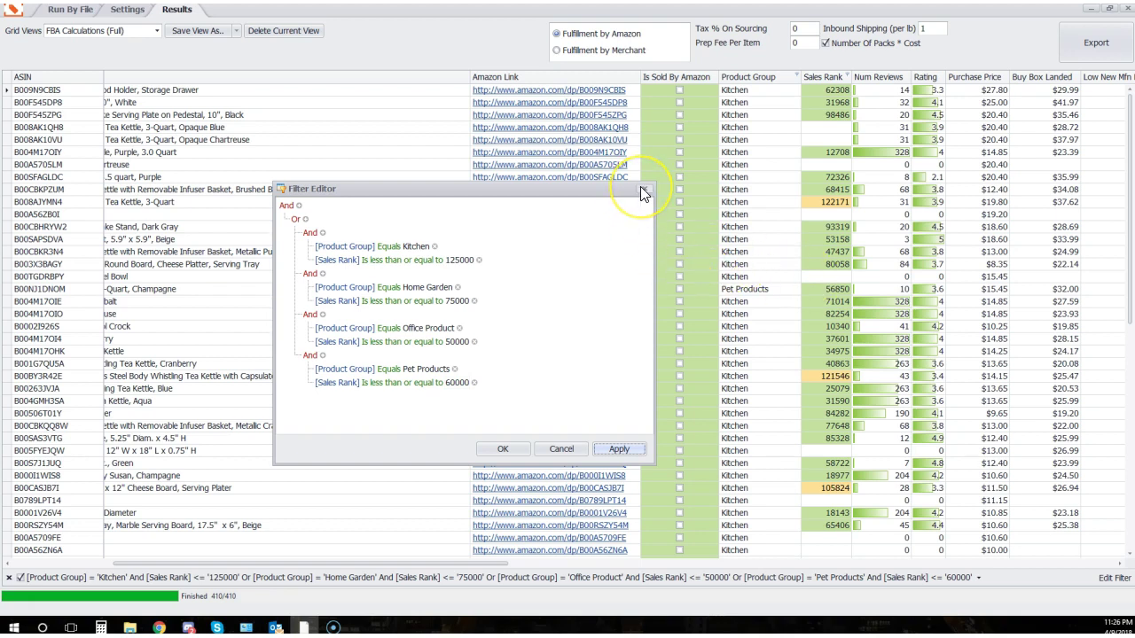
{"action": "left_click", "coordinate": [503, 448]}
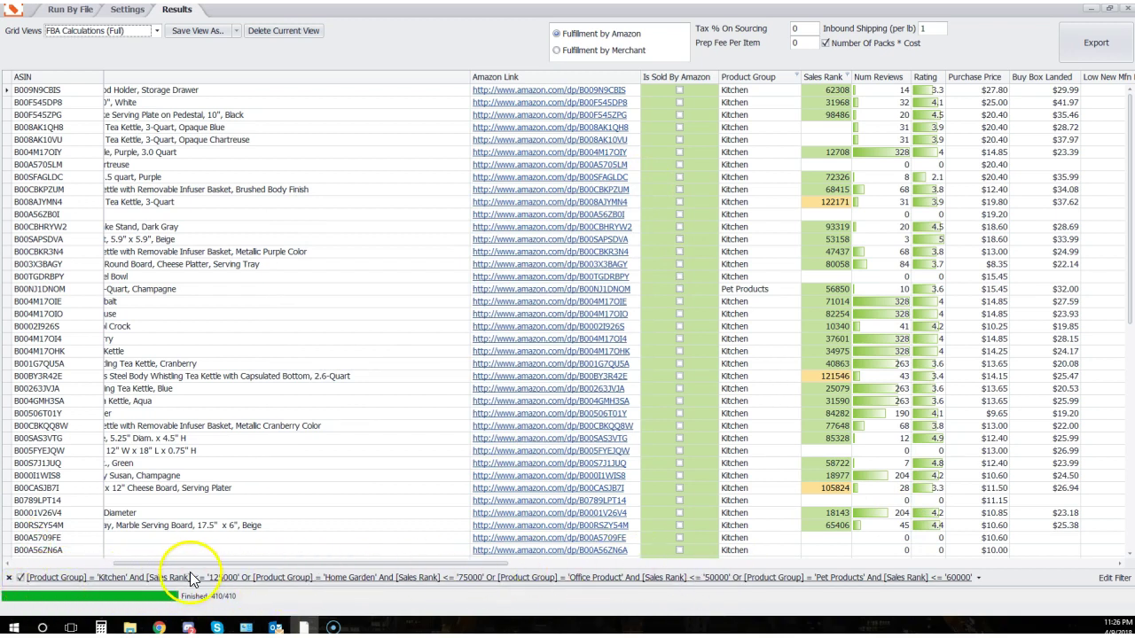
{"action": "left_click", "coordinate": [1113, 577]}
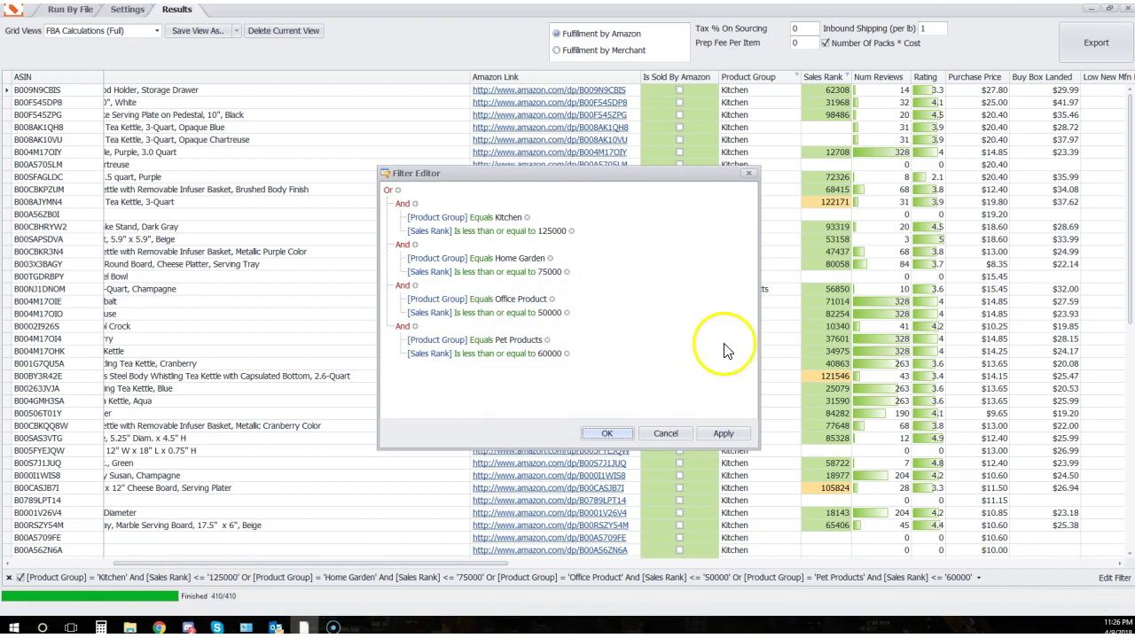
{"action": "left_click", "coordinate": [749, 173]}
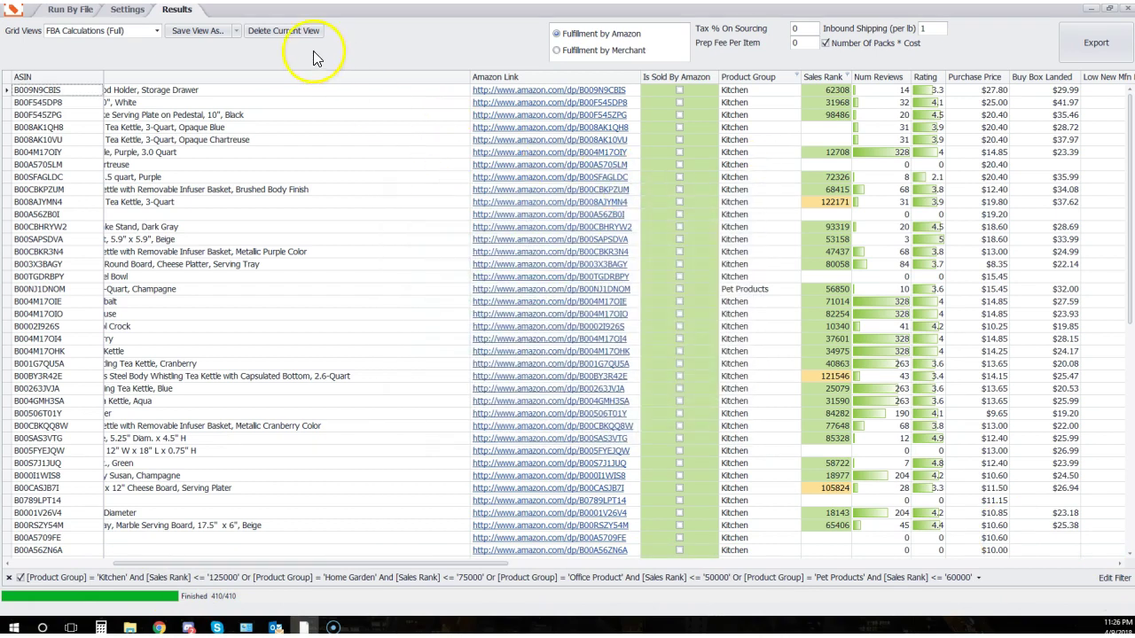
- Save the filtered grid as a new view named 'filter by category2'
{"action": "left_click", "coordinate": [237, 32]}
{"action": "key", "text": "BackSpace"}
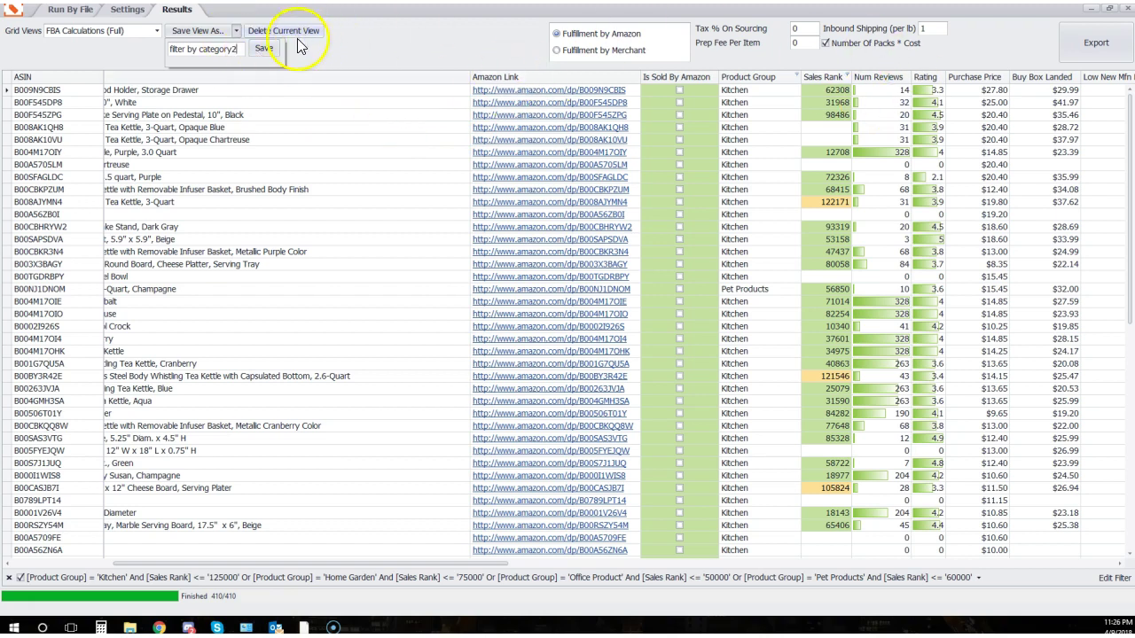
{"action": "left_click", "coordinate": [267, 50]}
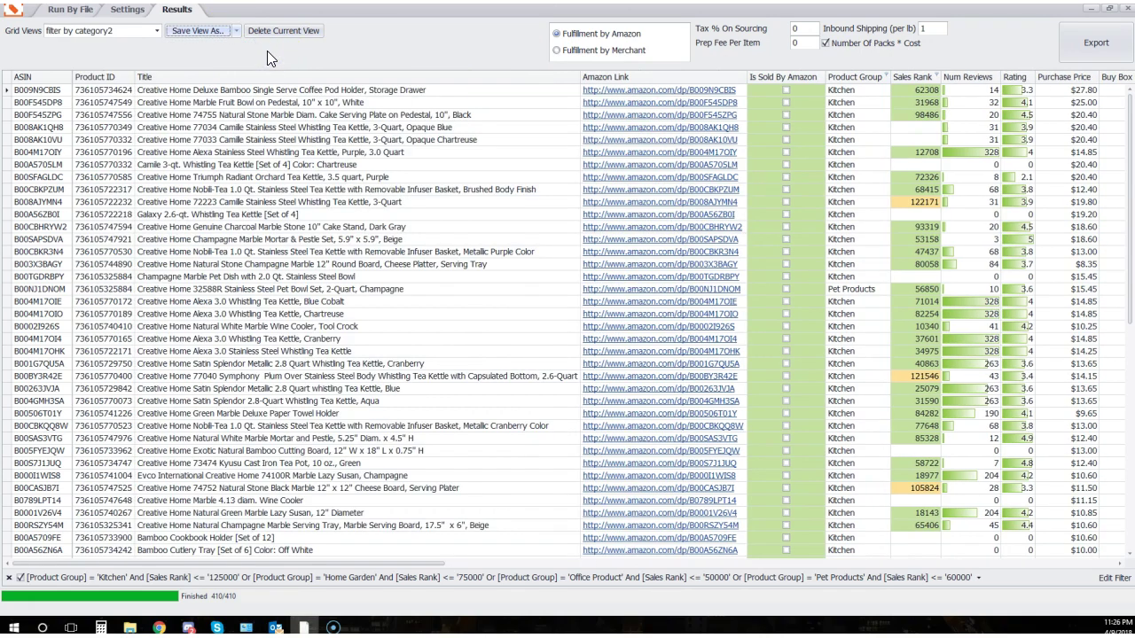
{"action": "left_click", "coordinate": [156, 30]}
{"action": "left_click", "coordinate": [133, 49]}
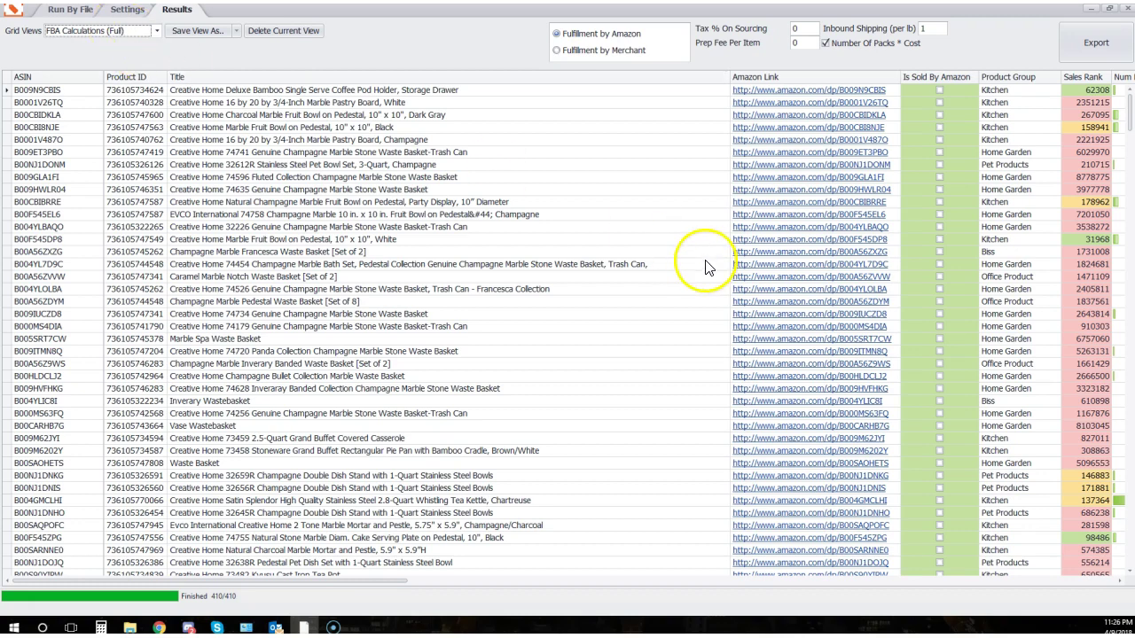
{"action": "scroll", "coordinate": [703, 271], "scroll_direction": "down", "scroll_amount": 5}
{"action": "scroll", "coordinate": [704, 270], "scroll_direction": "up", "scroll_amount": 5}
{"action": "left_click", "coordinate": [152, 31]}
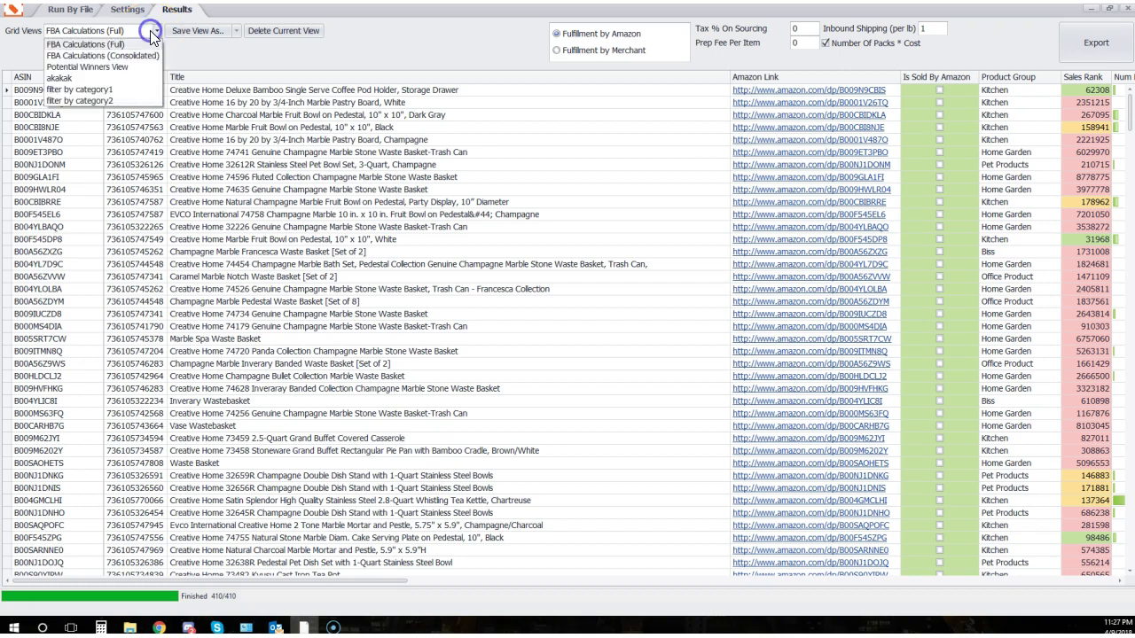
{"action": "left_click", "coordinate": [112, 100]}
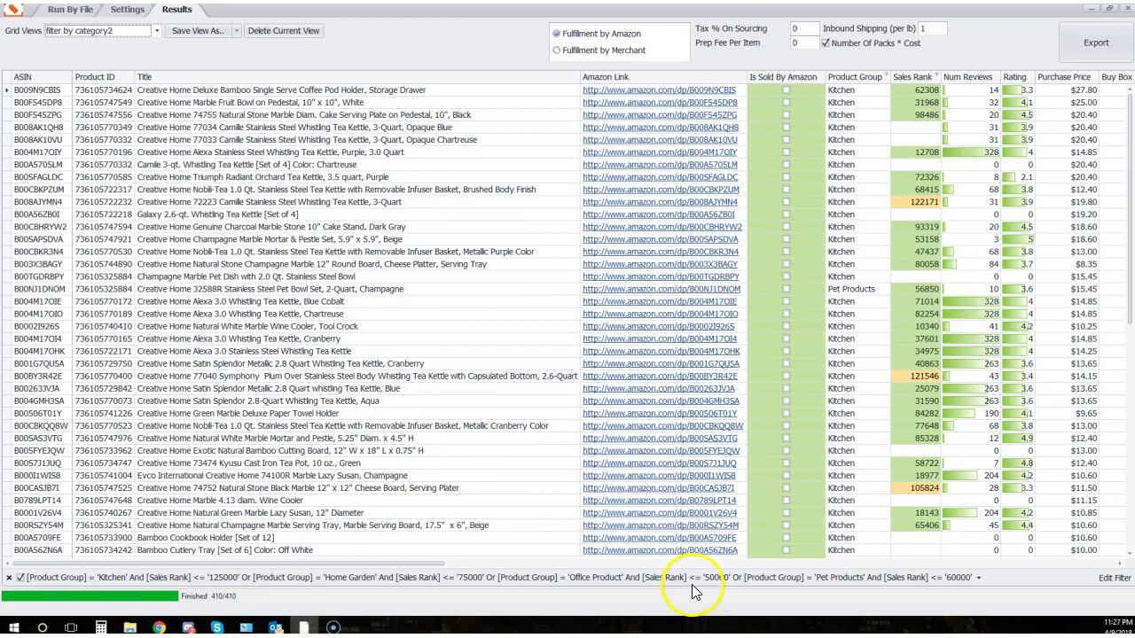
{"action": "left_click", "coordinate": [153, 32]}
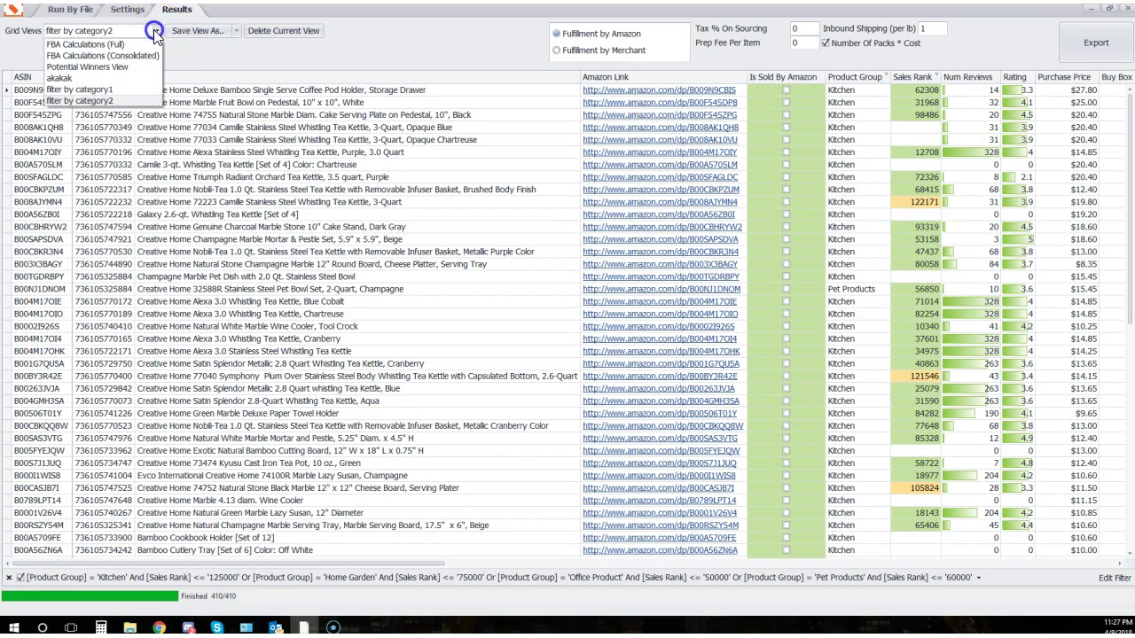
{"action": "left_click", "coordinate": [131, 98]}
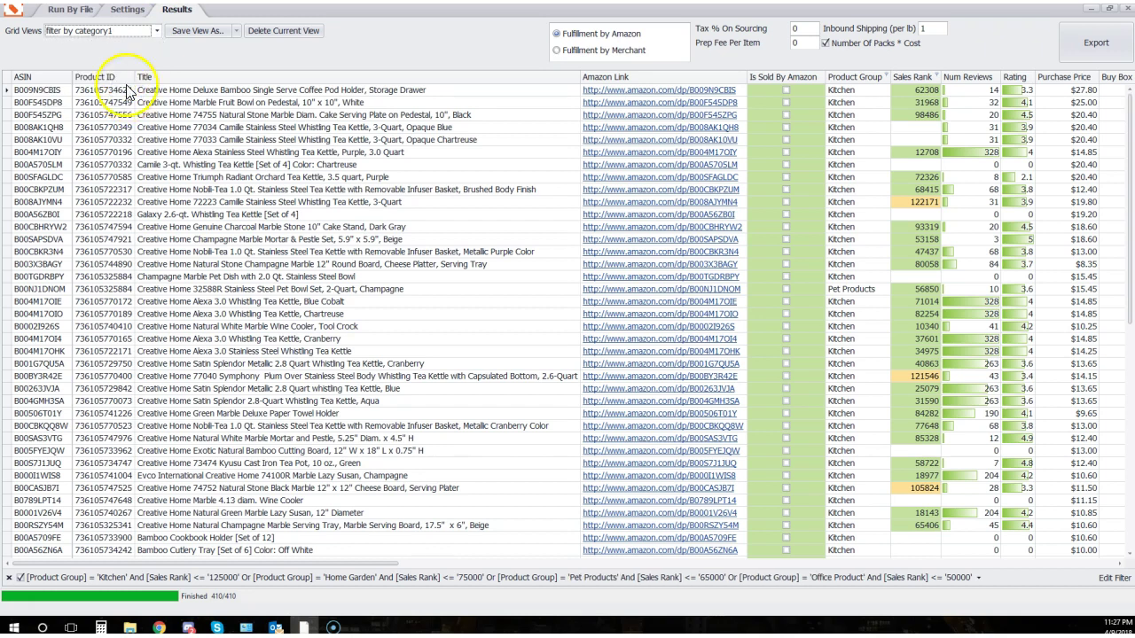
{"action": "left_click", "coordinate": [150, 32]}
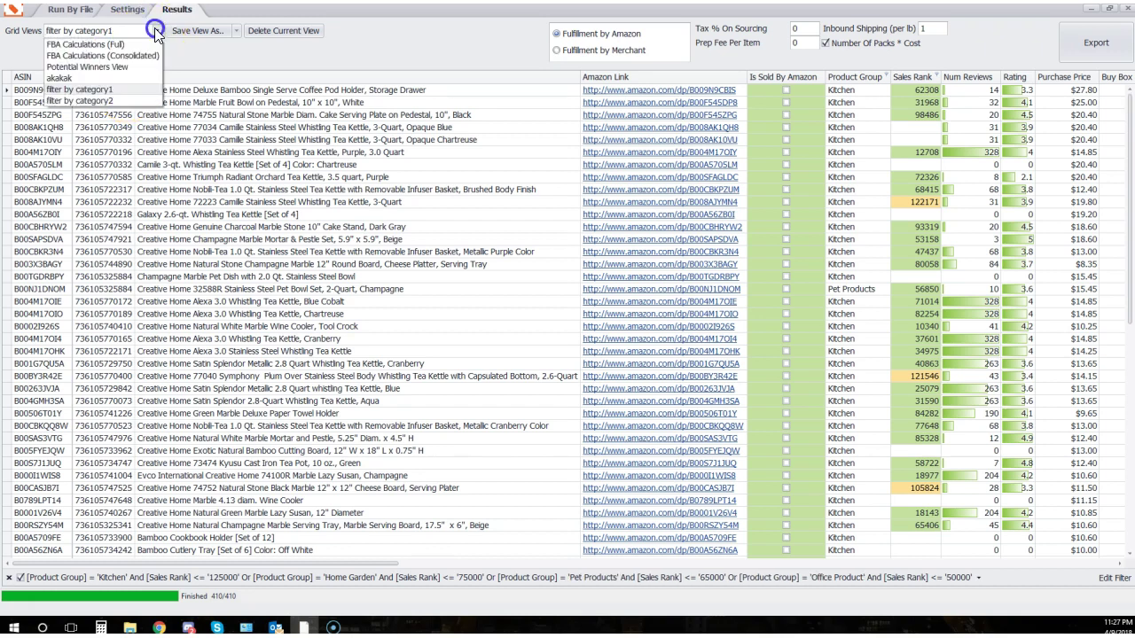
{"action": "left_click", "coordinate": [118, 55]}
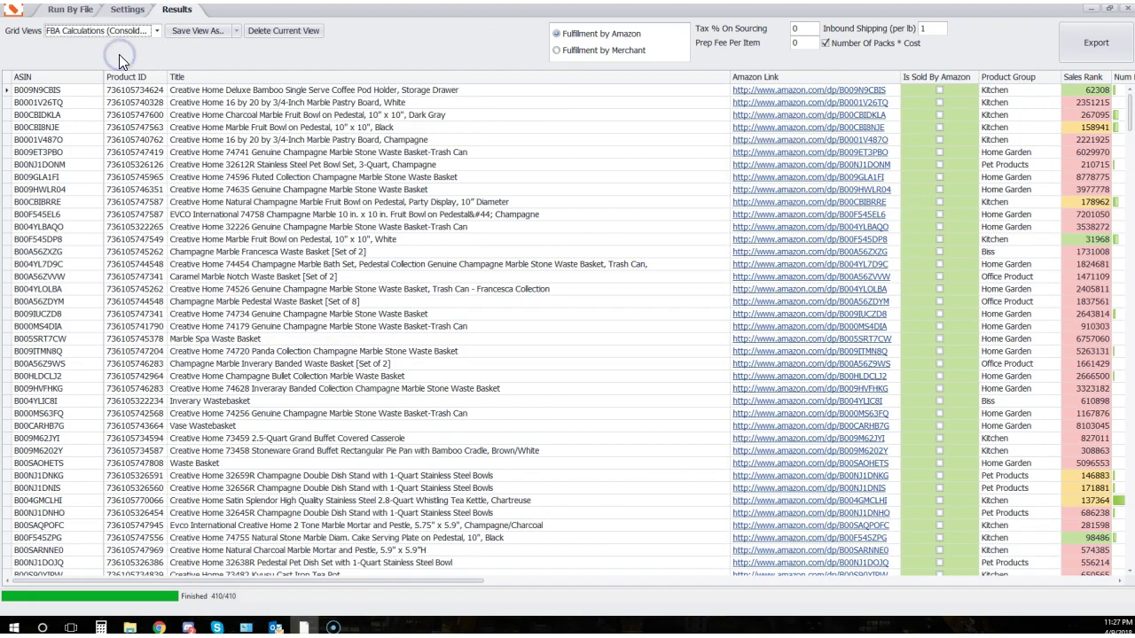
{"action": "left_click", "coordinate": [138, 32]}
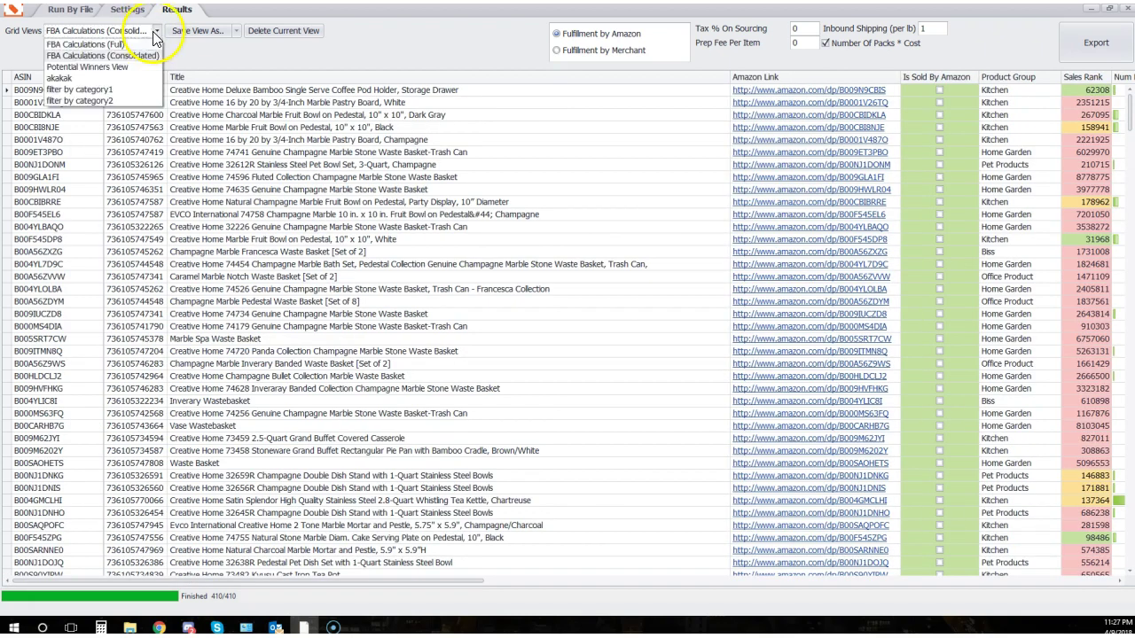
{"action": "left_click", "coordinate": [123, 100]}
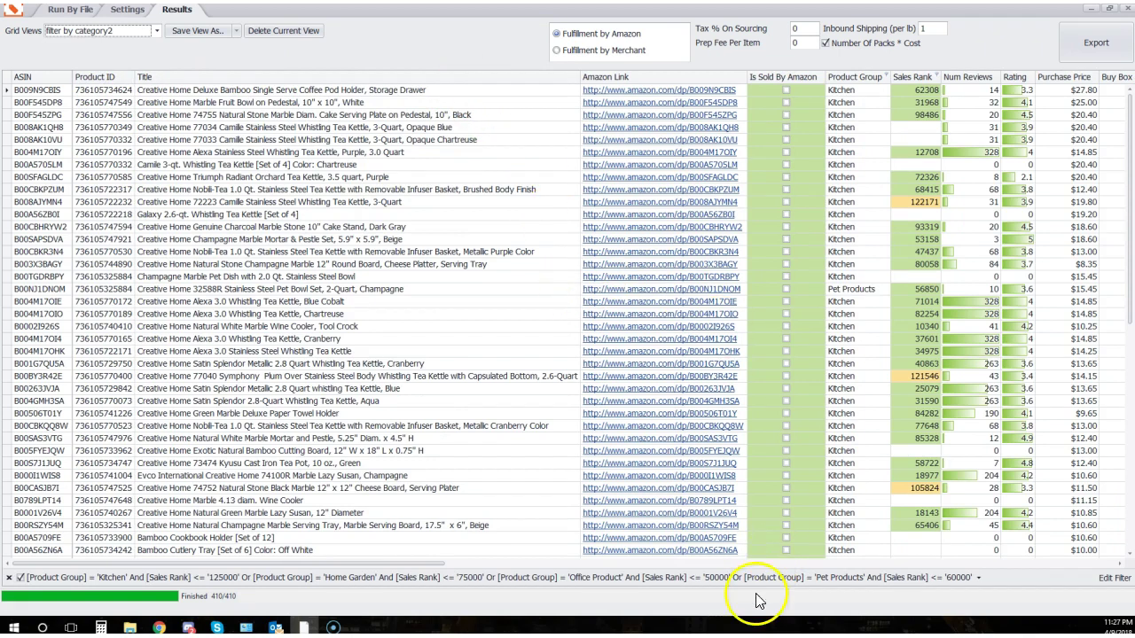
{"action": "mouse_move", "coordinate": [354, 565]}
{"action": "left_mouse_down"}
{"action": "mouse_move", "coordinate": [701, 567]}
{"action": "mouse_move", "coordinate": [352, 569]}
{"action": "left_mouse_up"}
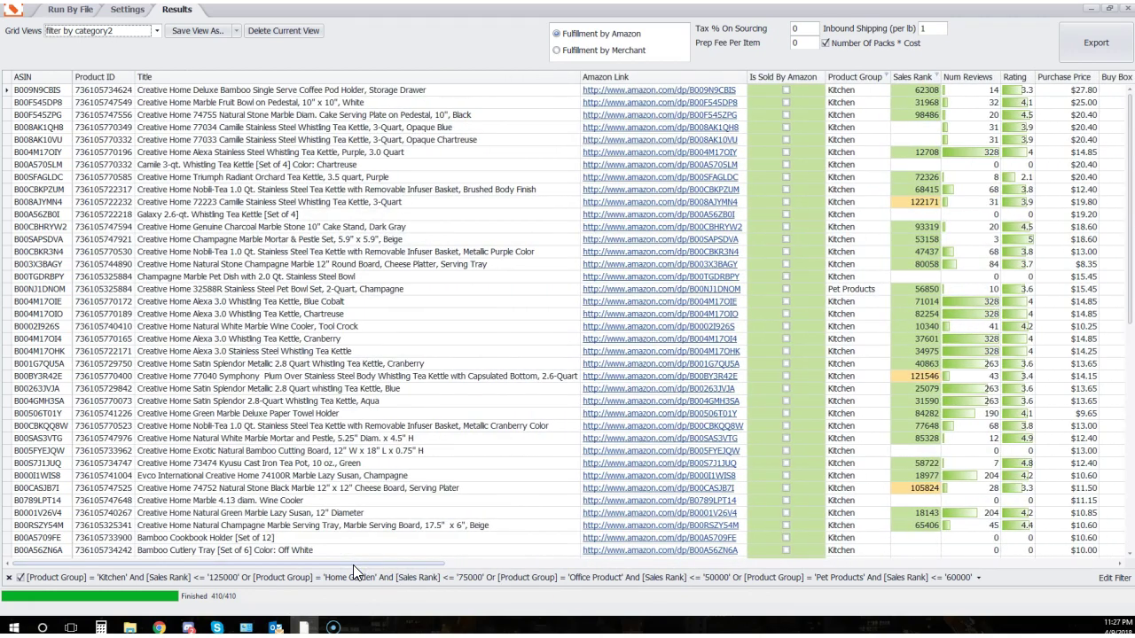